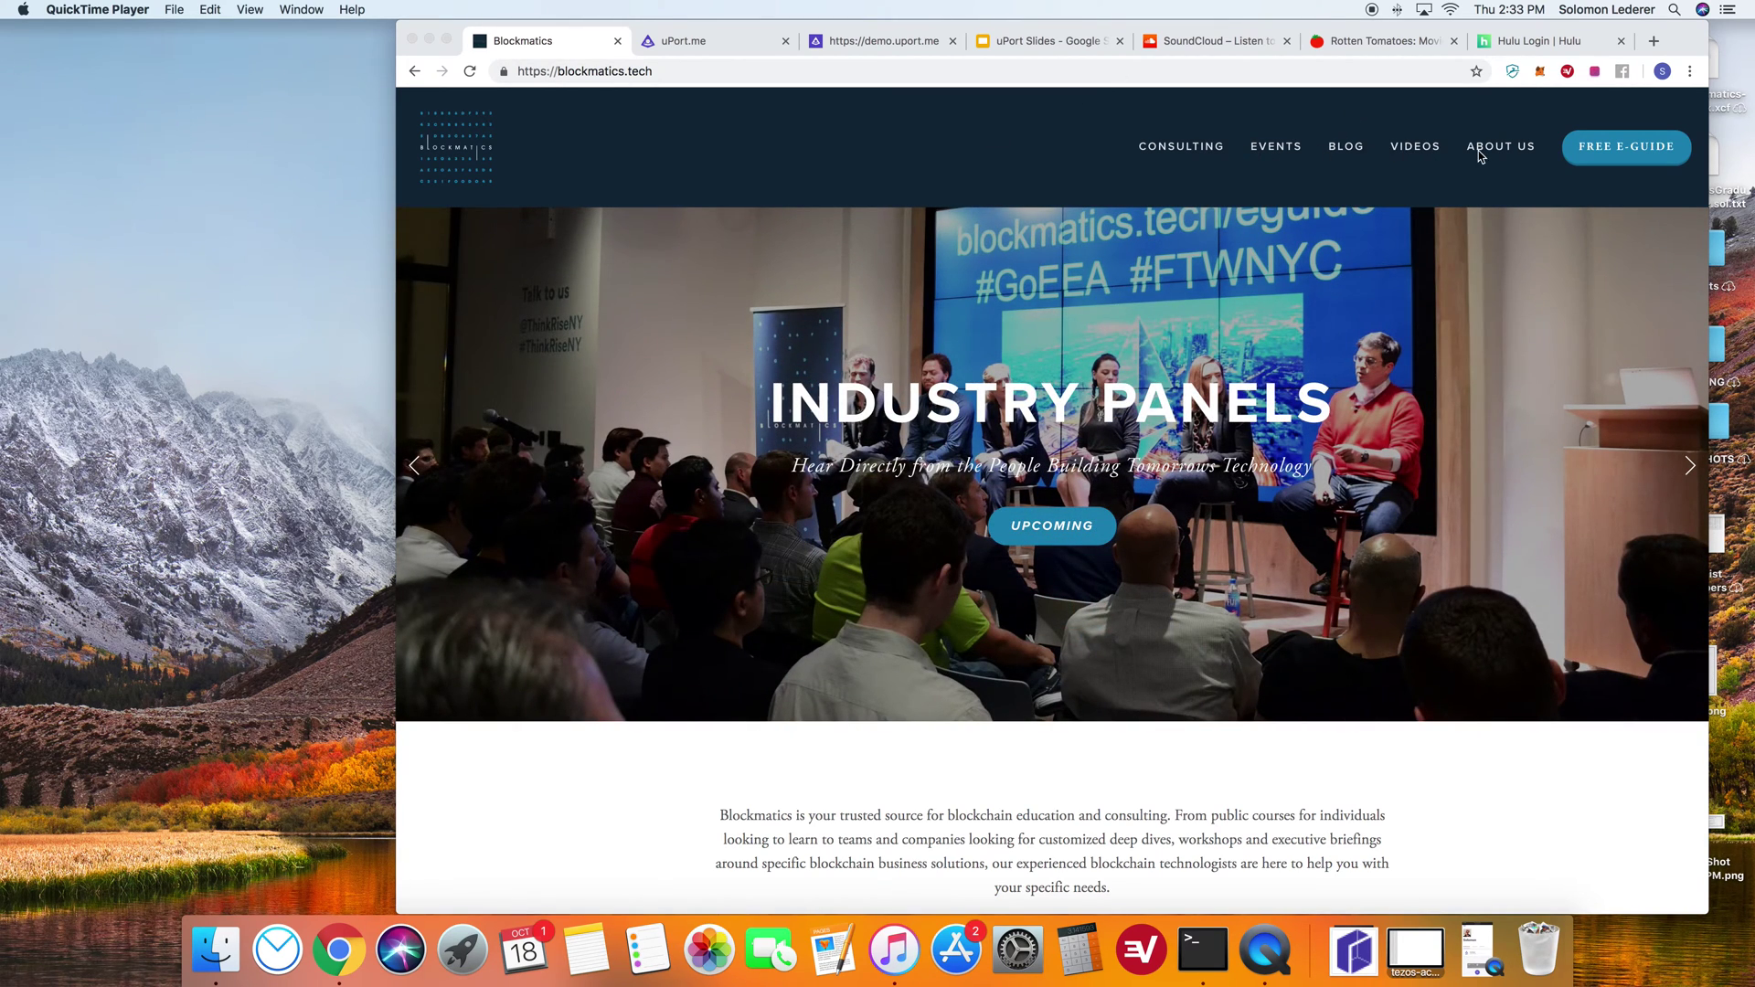
# - Go to ABOUT US > THE TEAM on Blockmatics and scroll through the team bios
pyautogui.click(1479, 154)
pyautogui.click(1491, 183)
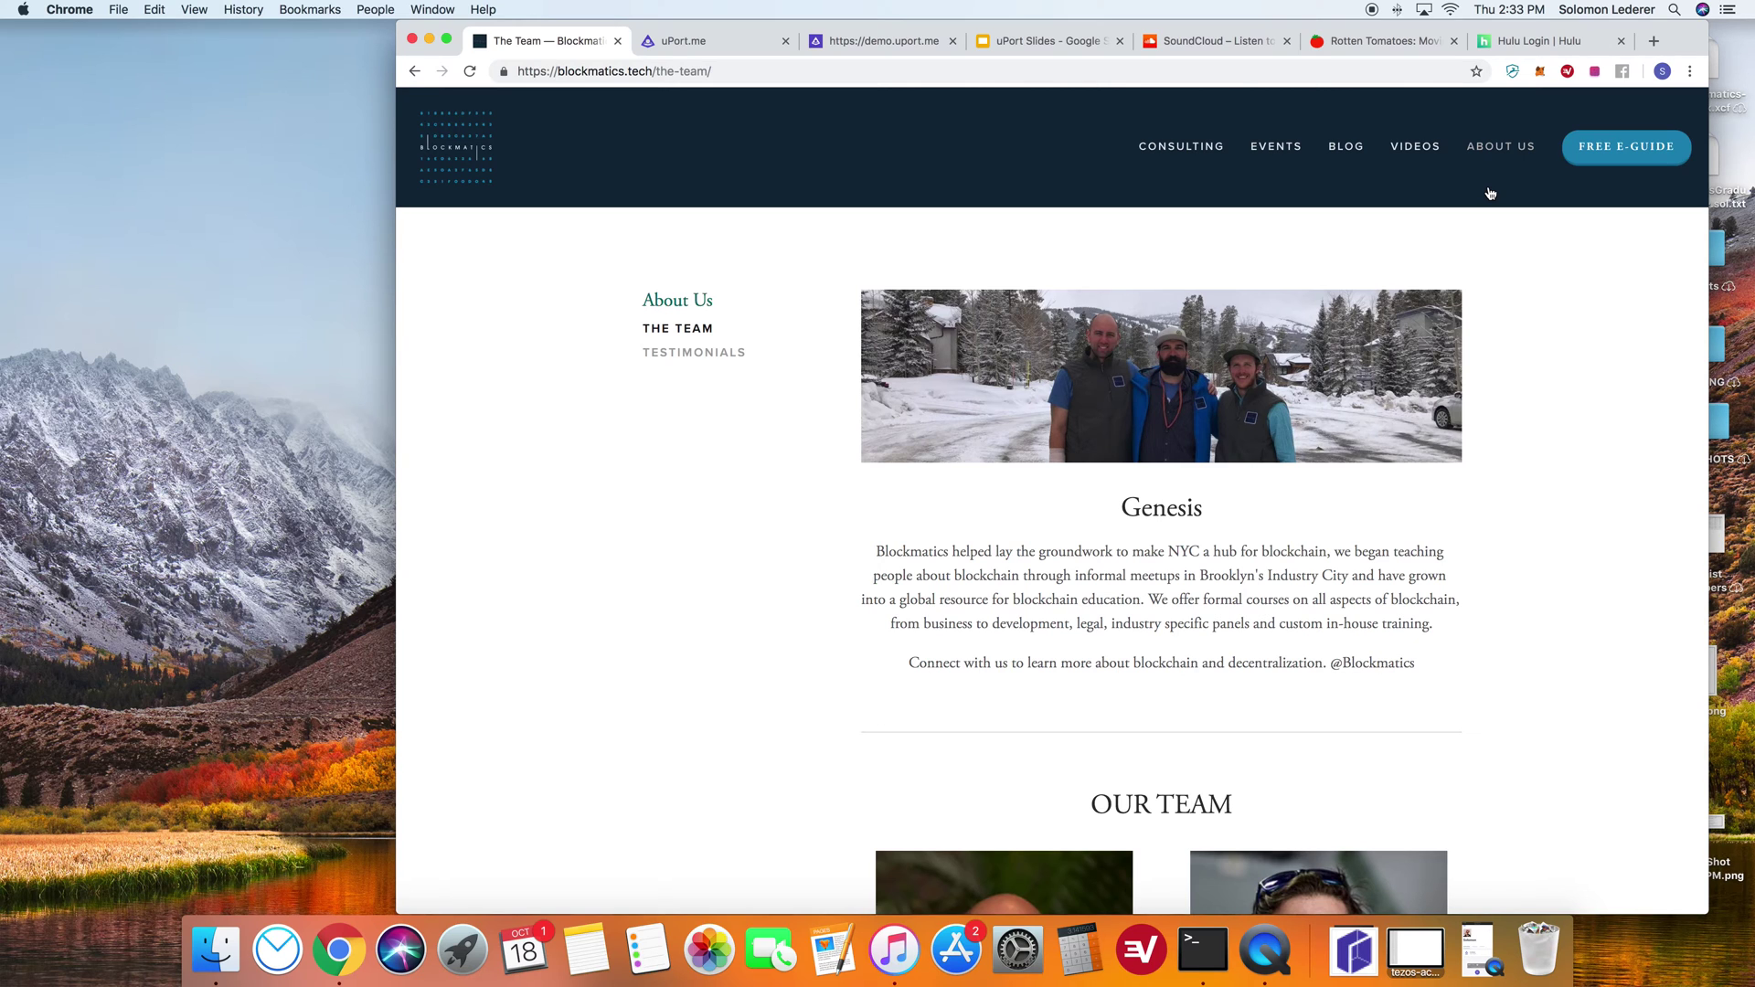
pyautogui.scroll(-8, 1508, 262)
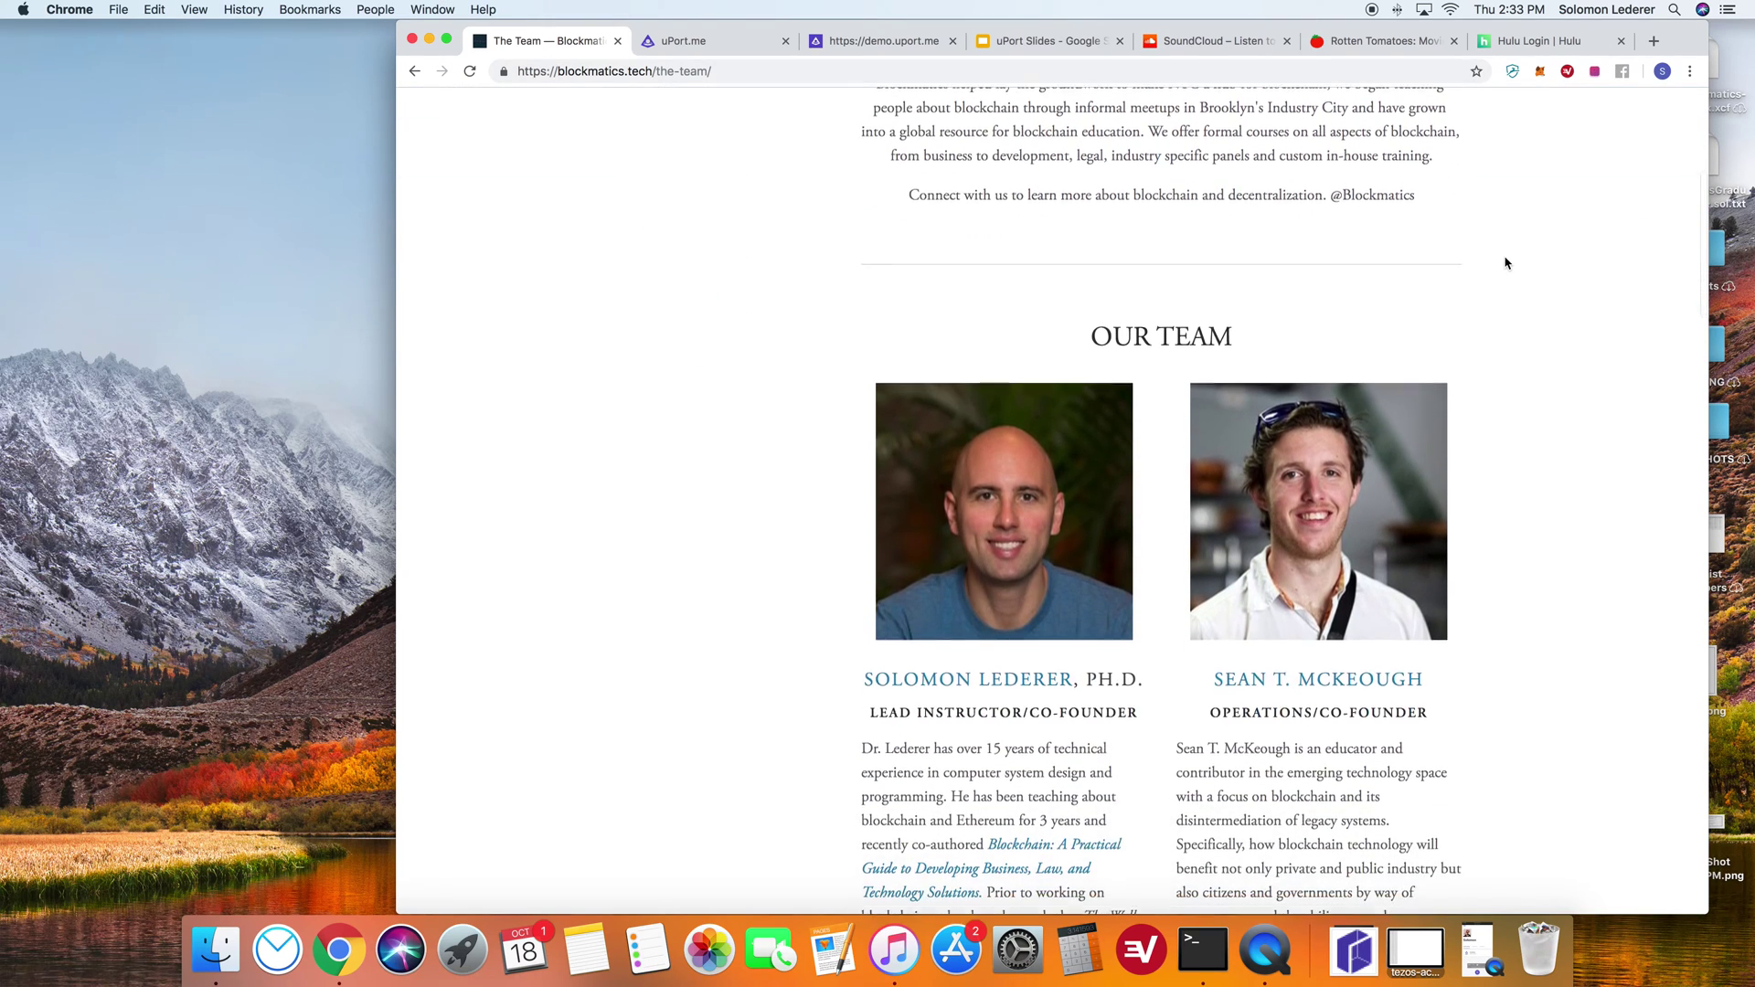
pyautogui.scroll(-5, 1508, 266)
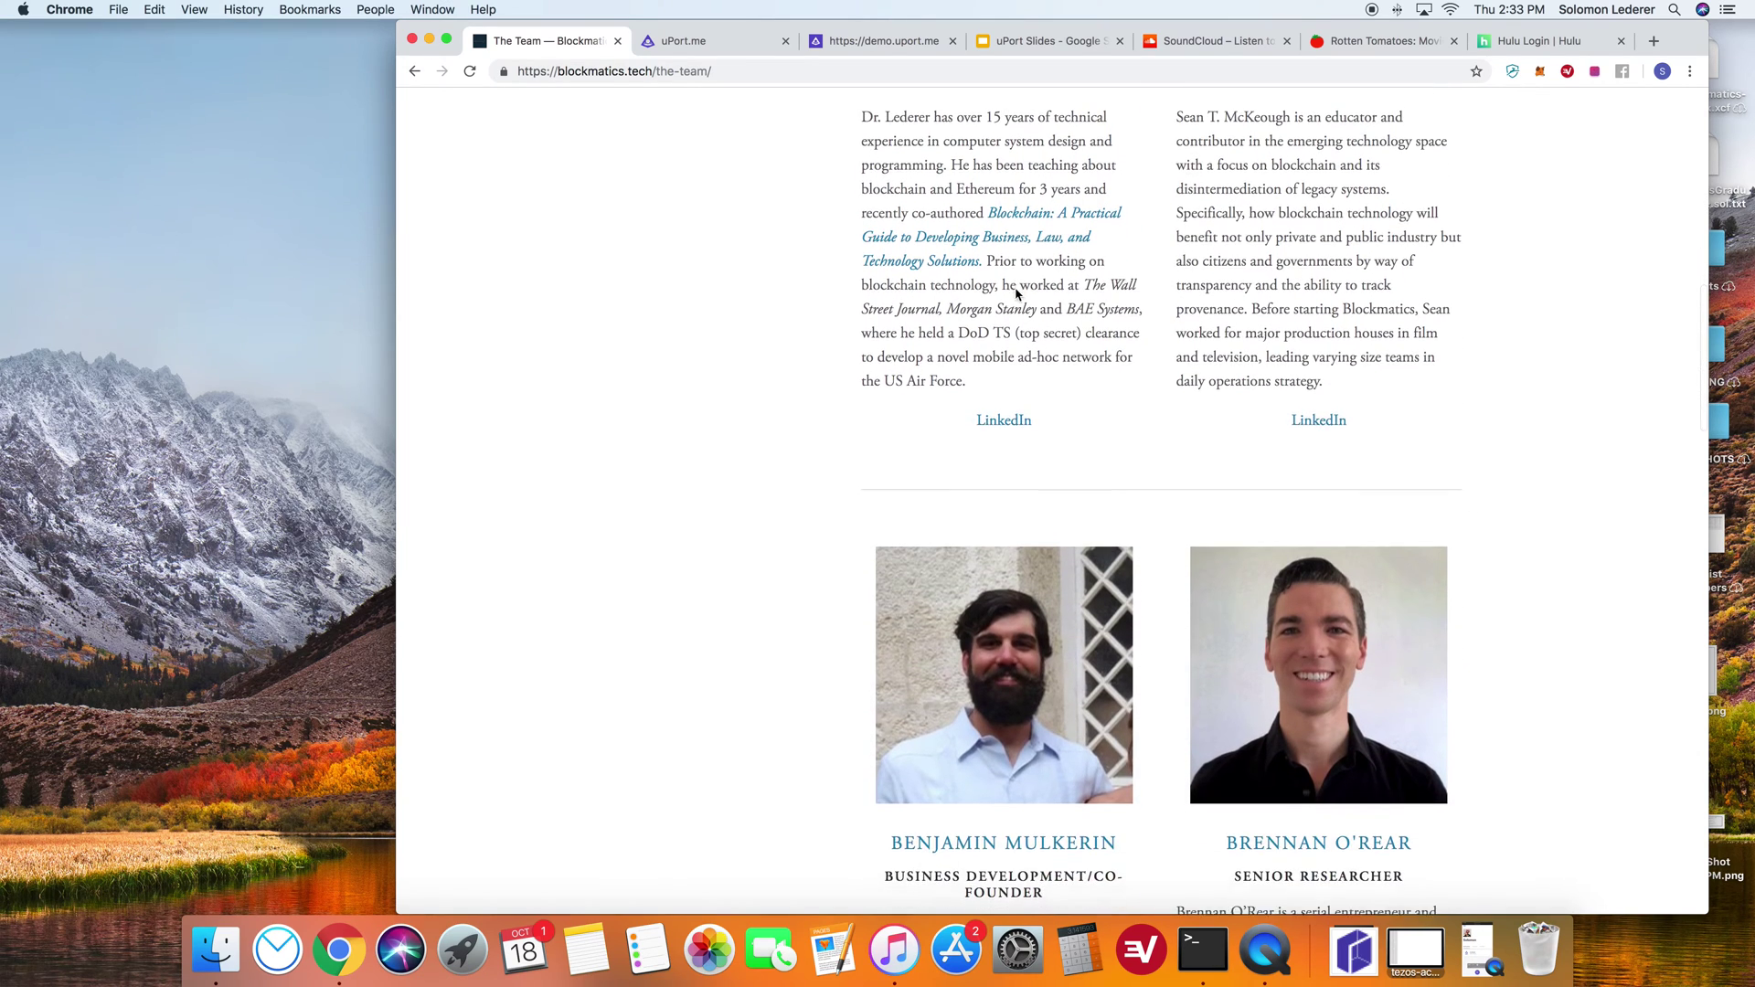
pyautogui.scroll(10, 1039, 294)
pyautogui.scroll(5, 1034, 296)
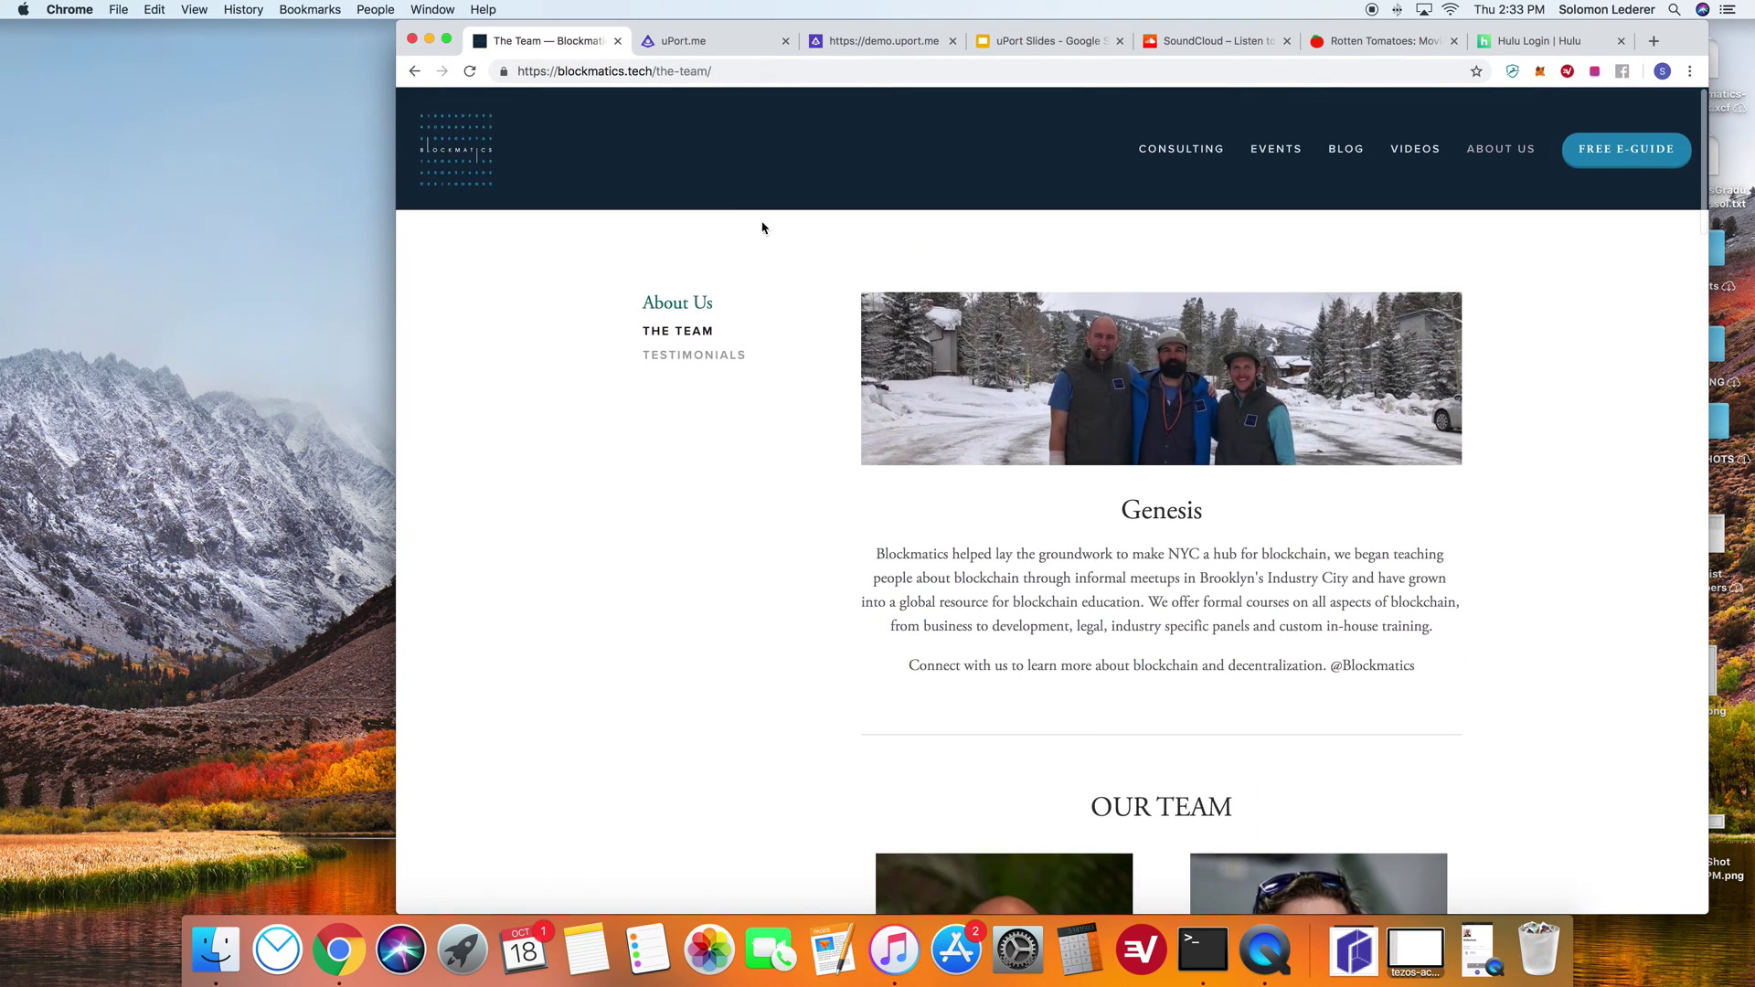
# - Switch to the uPort.me tab and browse the Open Identity System homepage
pyautogui.click(710, 41)
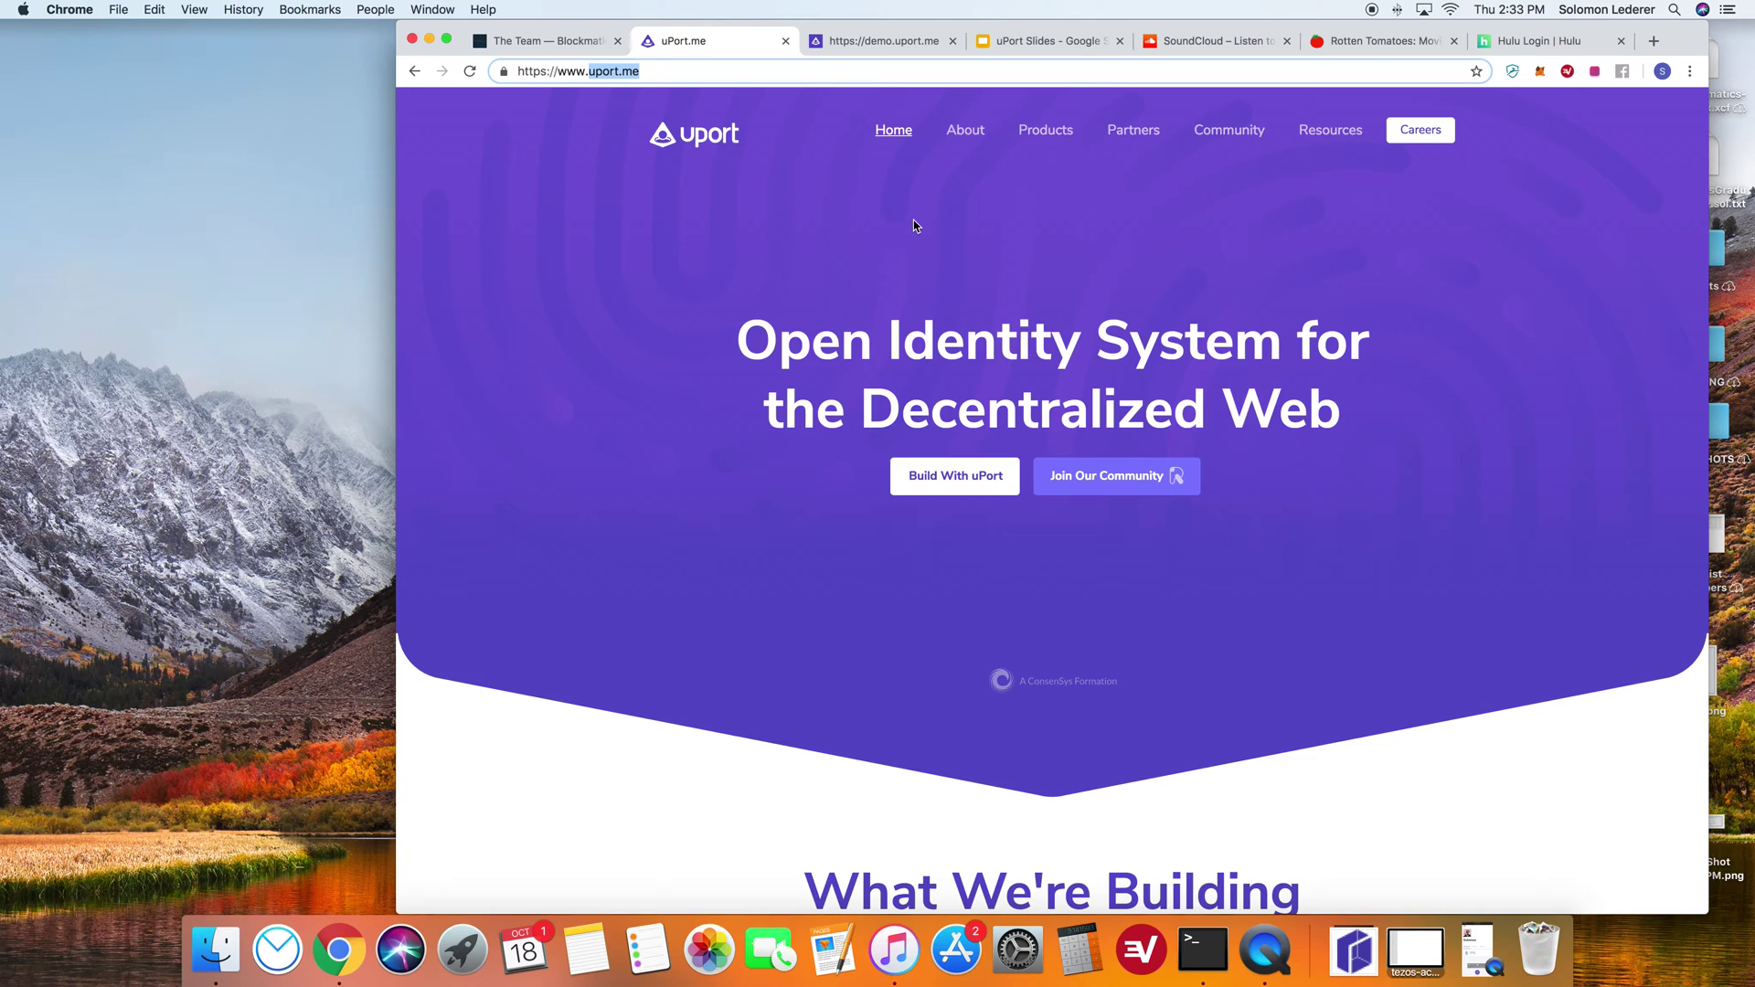
pyautogui.scroll(-8, 1344, 512)
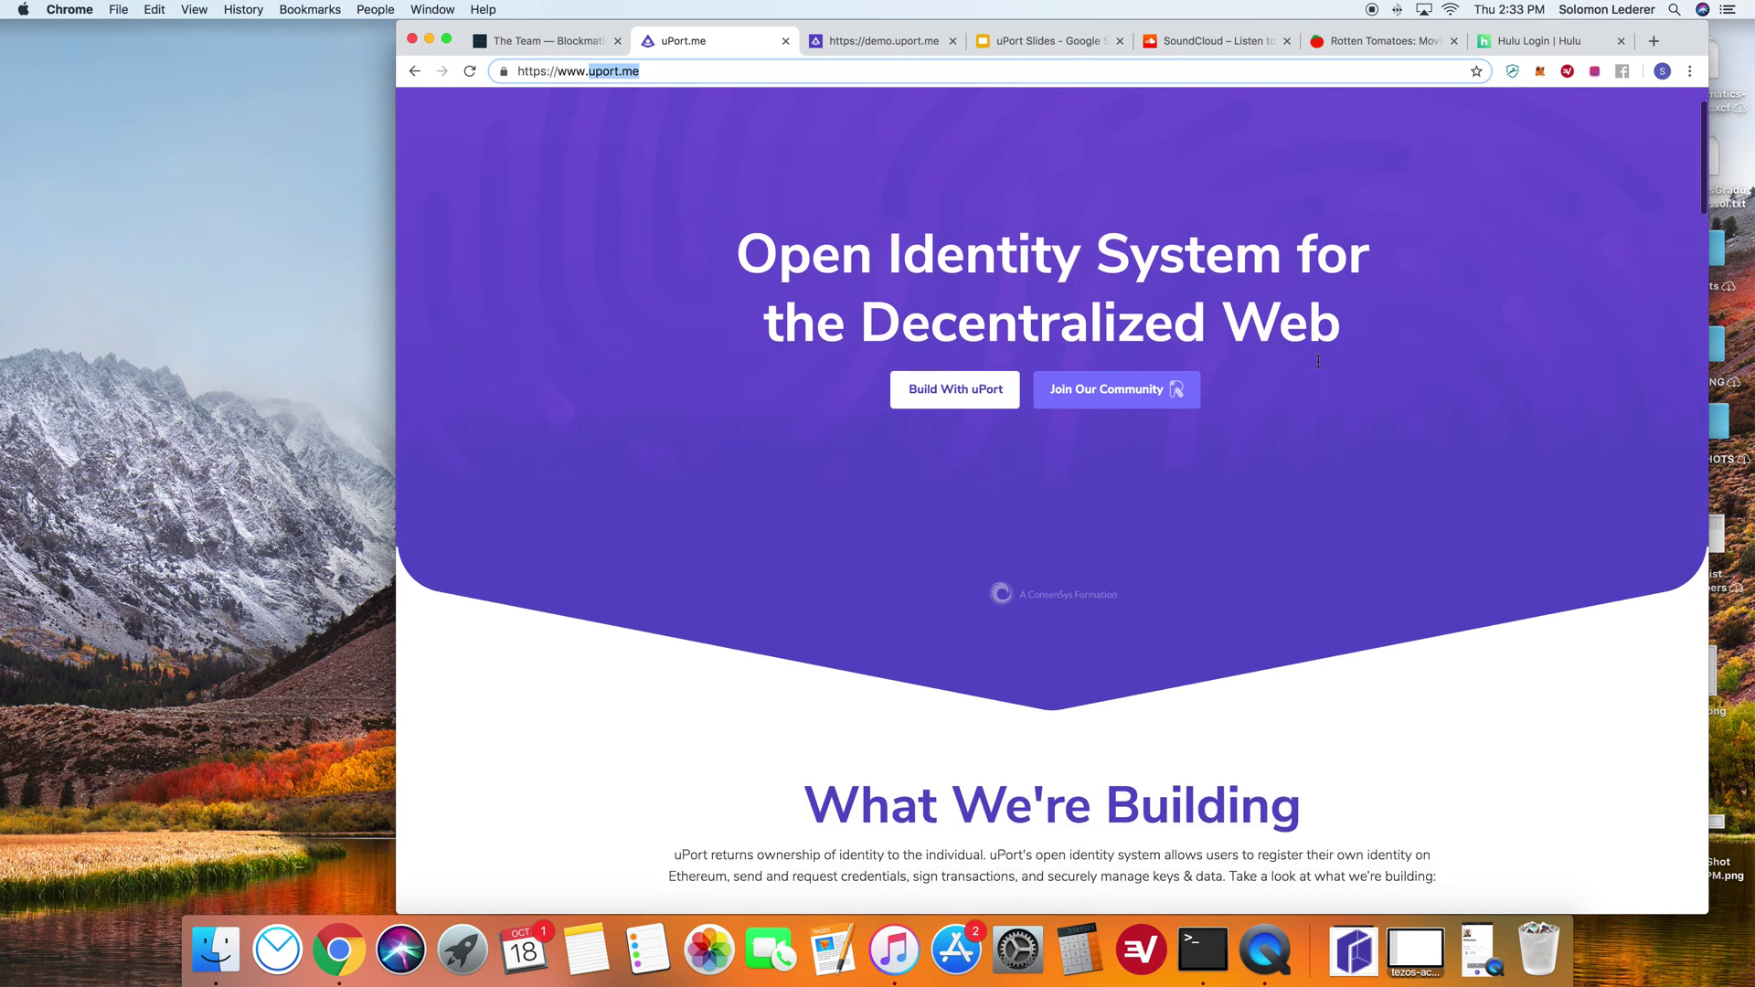
pyautogui.scroll(-6, 1253, 604)
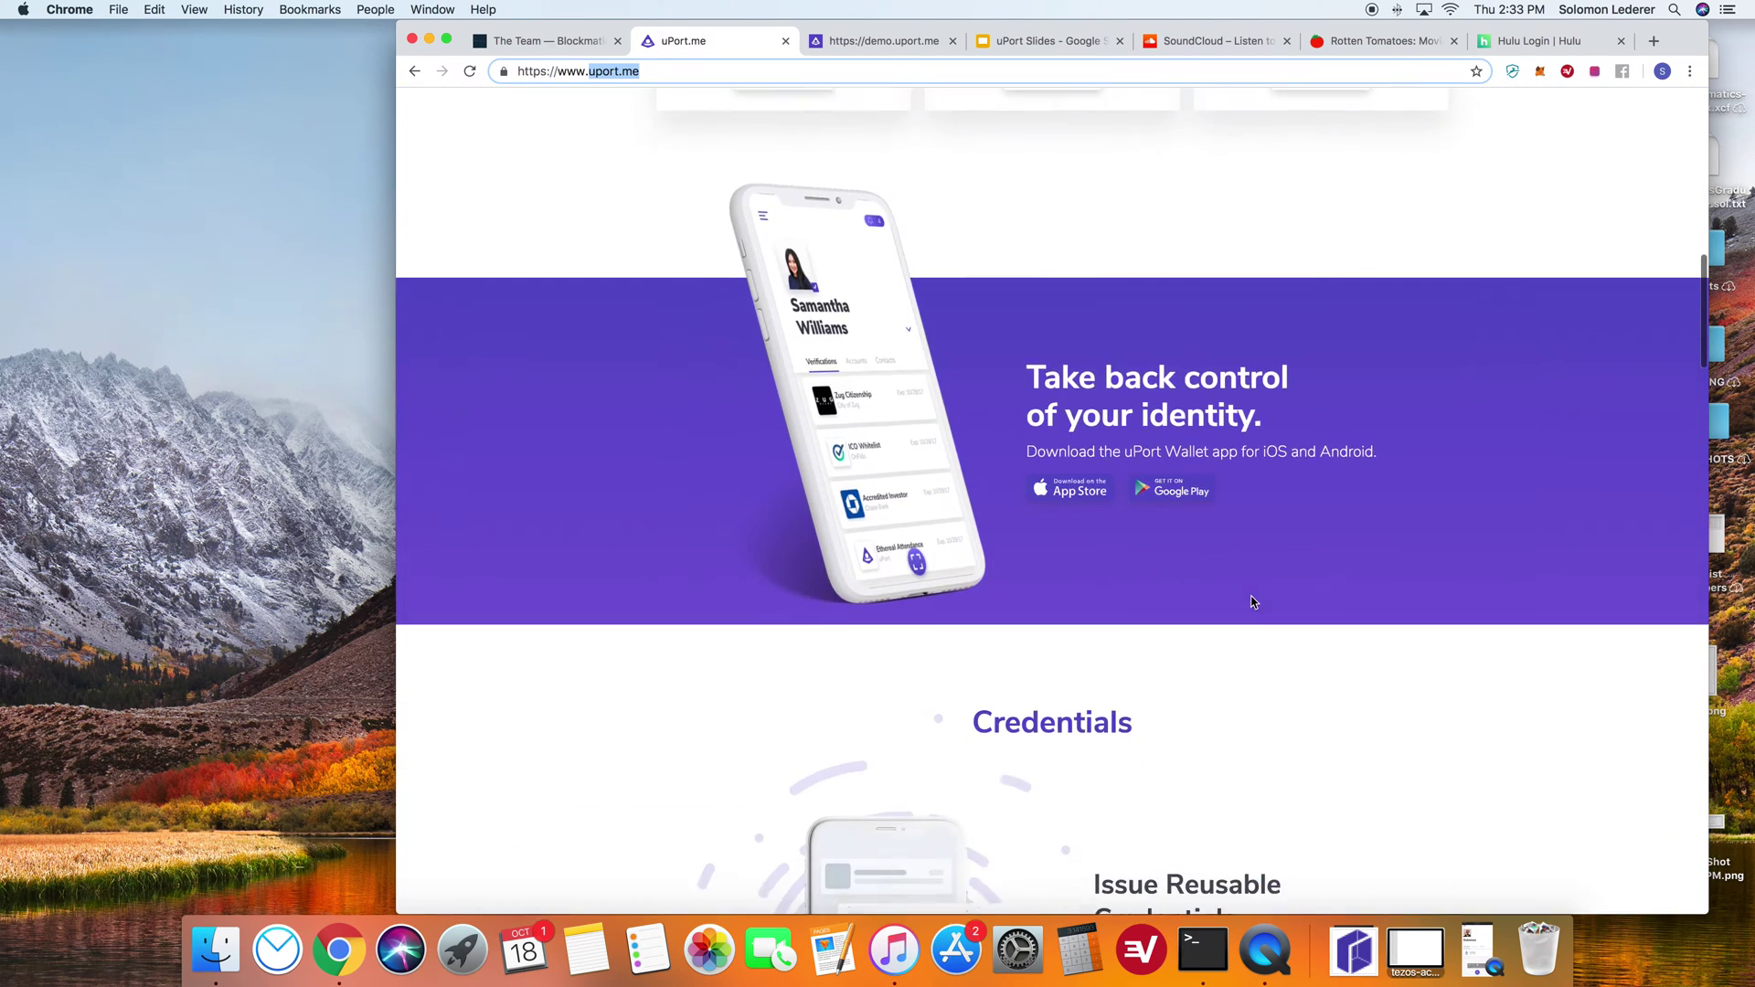
pyautogui.click(634, 120)
pyautogui.click(700, 73)
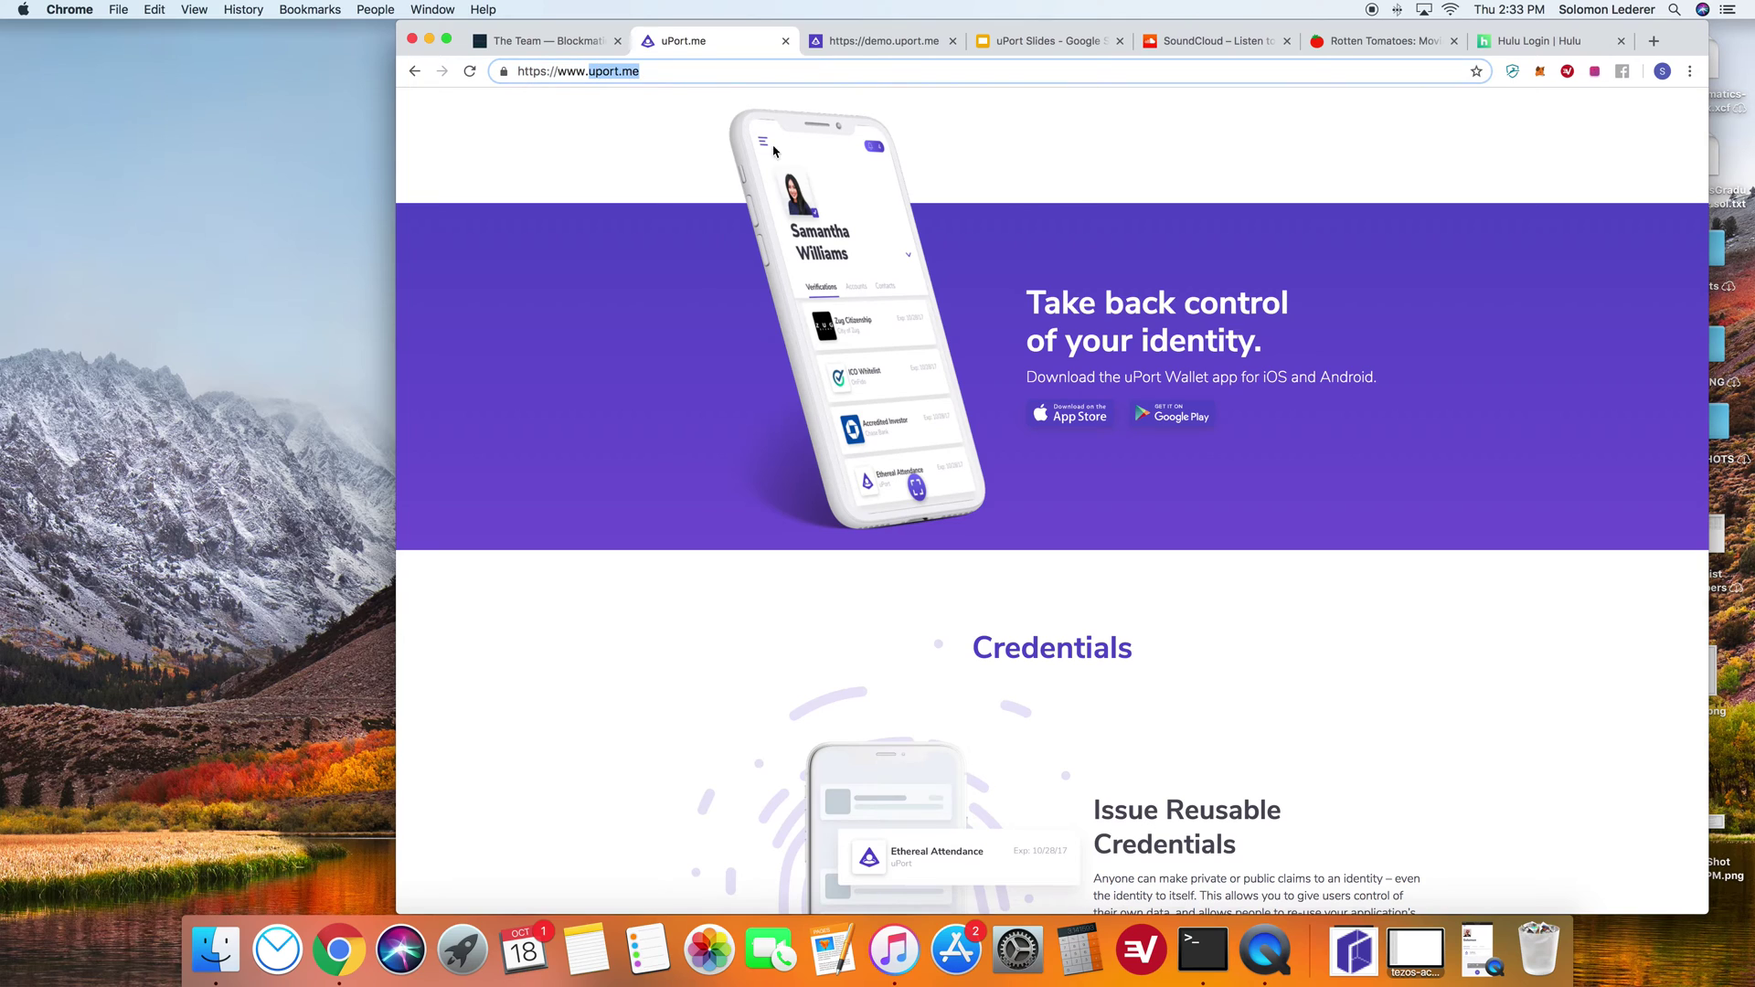
pyautogui.click(677, 318)
# - Scroll through the uPort.me homepage and back up to the top
pyautogui.scroll(-2, 1155, 487)
pyautogui.scroll(1, 1154, 487)
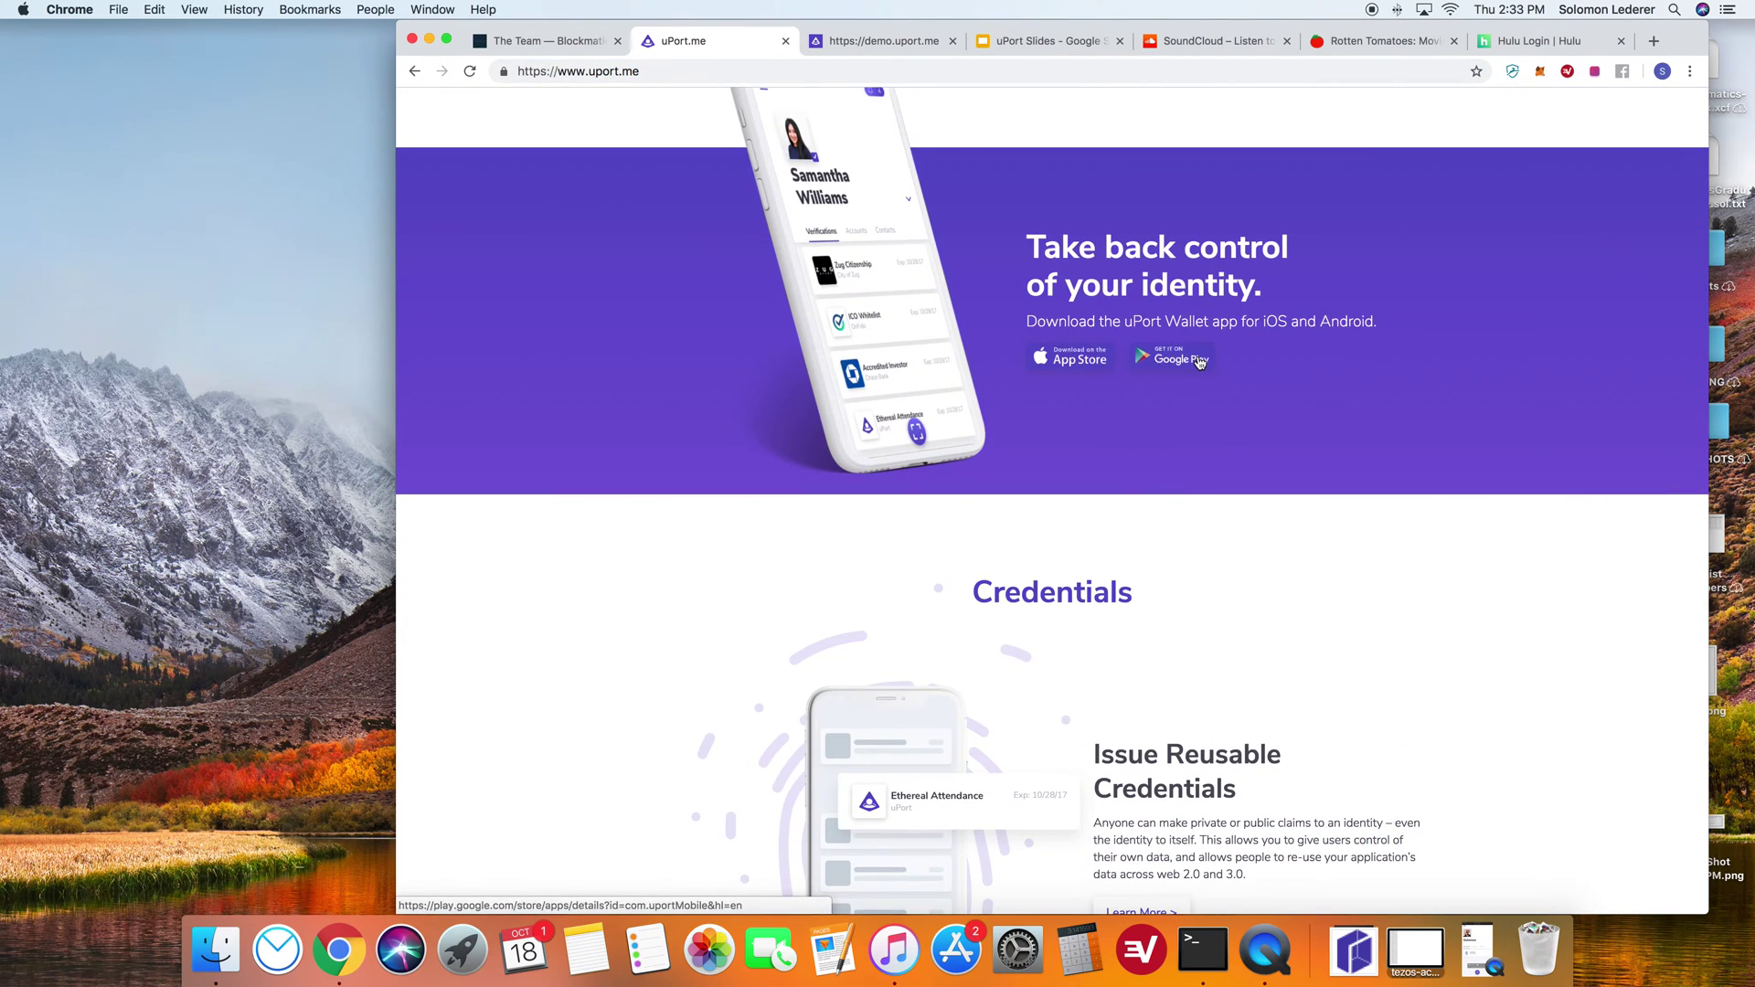
pyautogui.scroll(-10, 1175, 523)
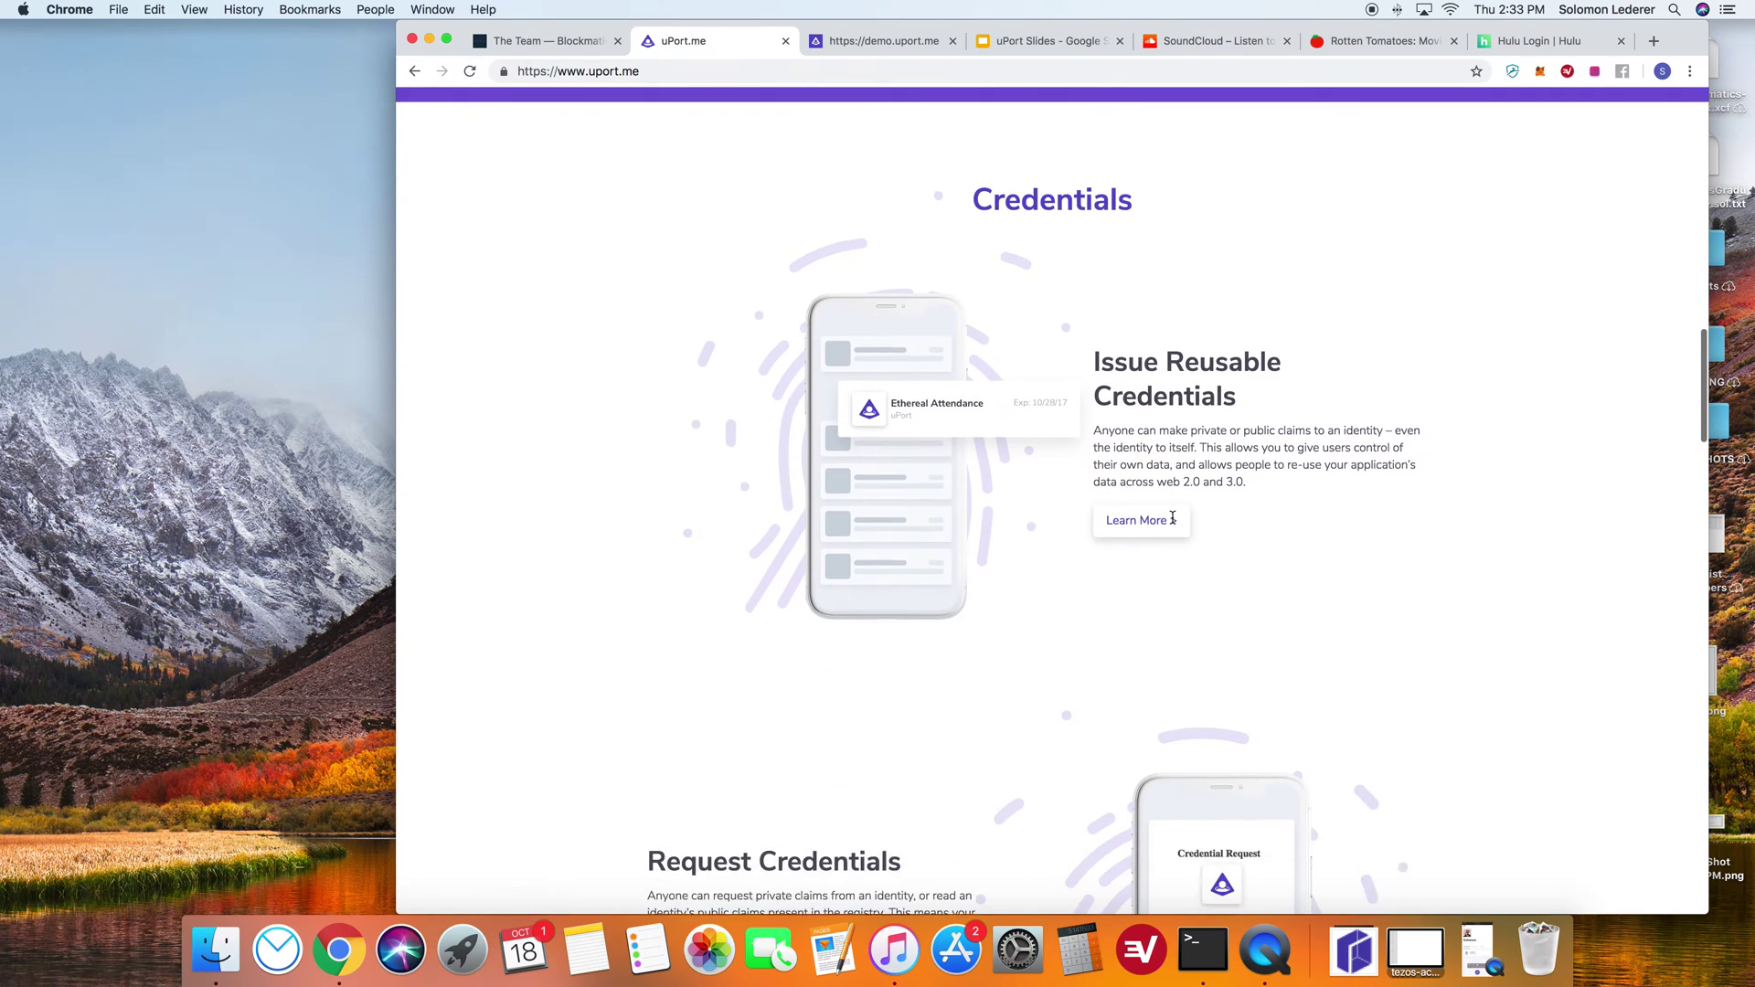
pyautogui.scroll(-7, 1175, 524)
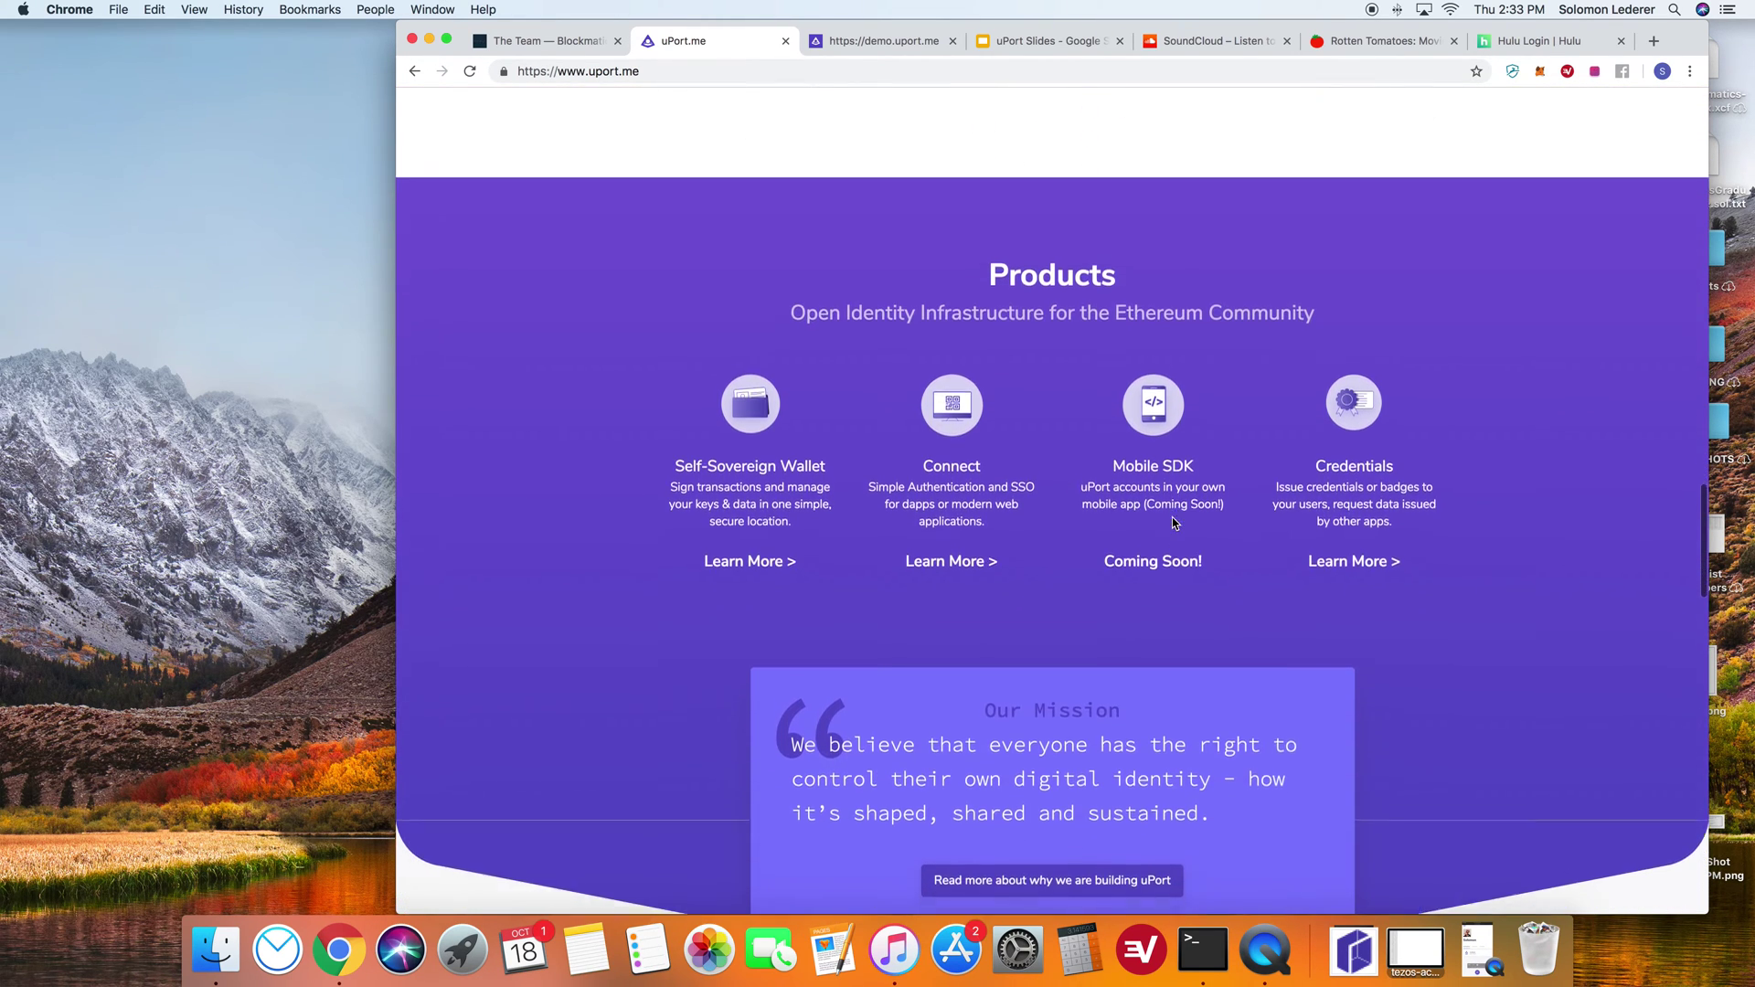
pyautogui.scroll(15, 1175, 524)
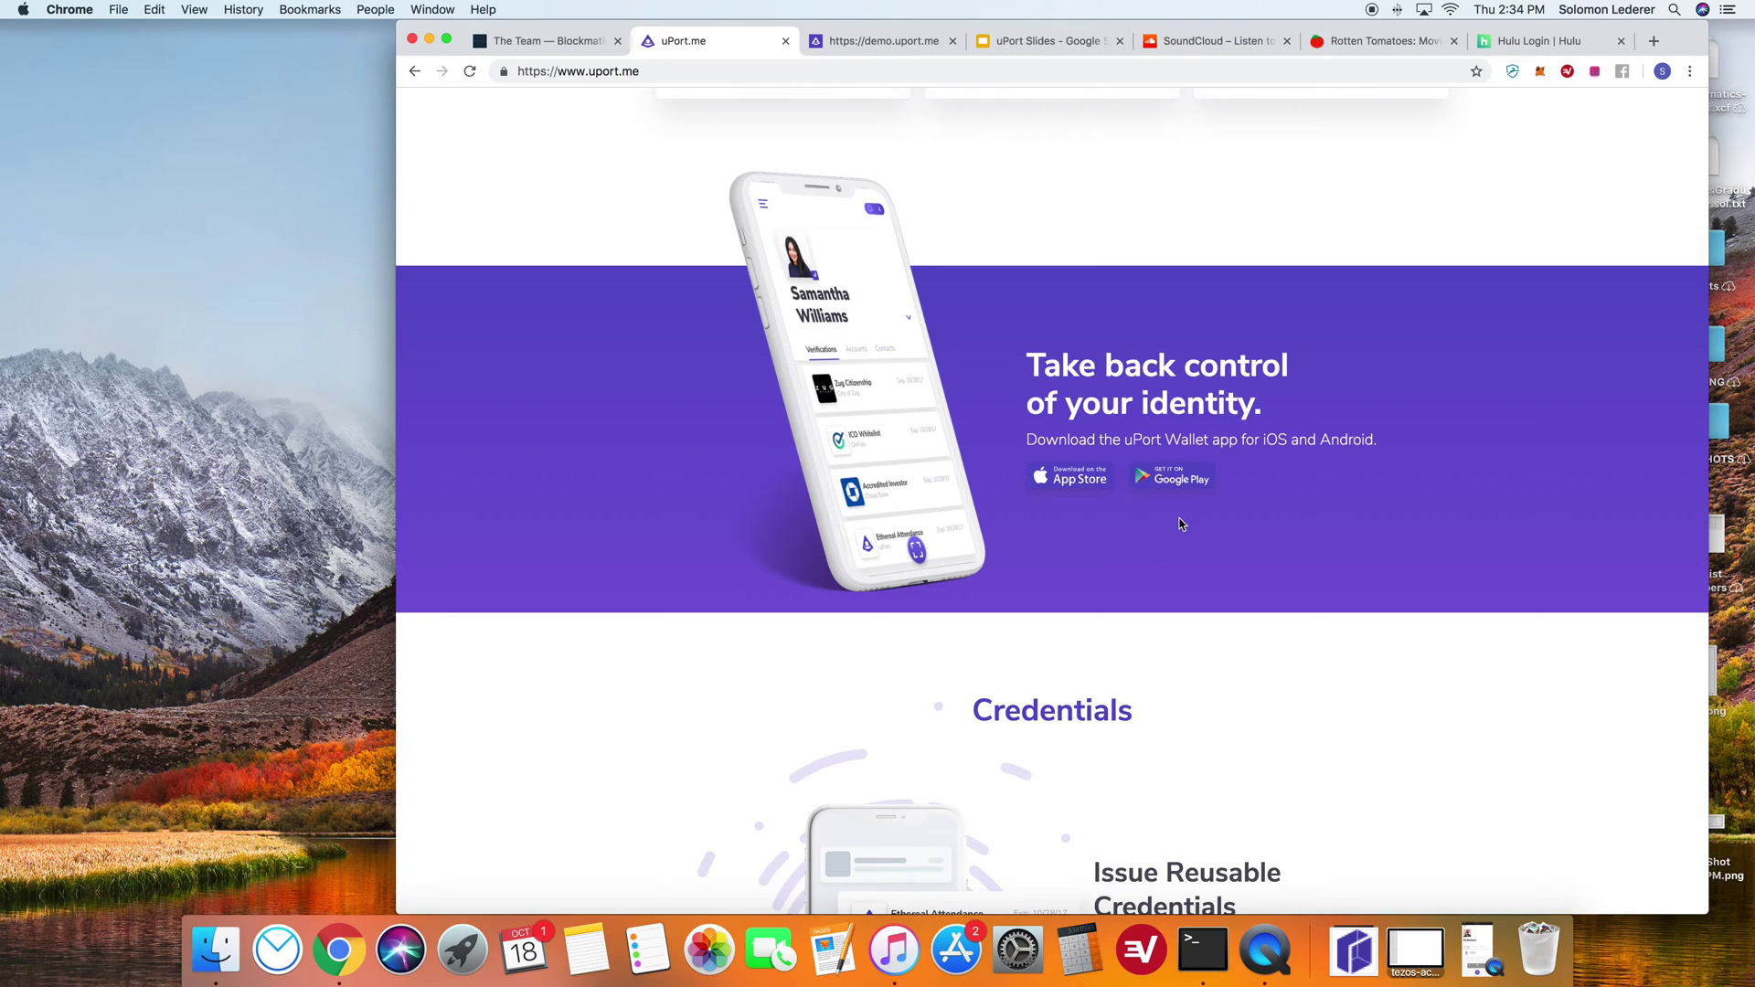
pyautogui.scroll(8, 1180, 524)
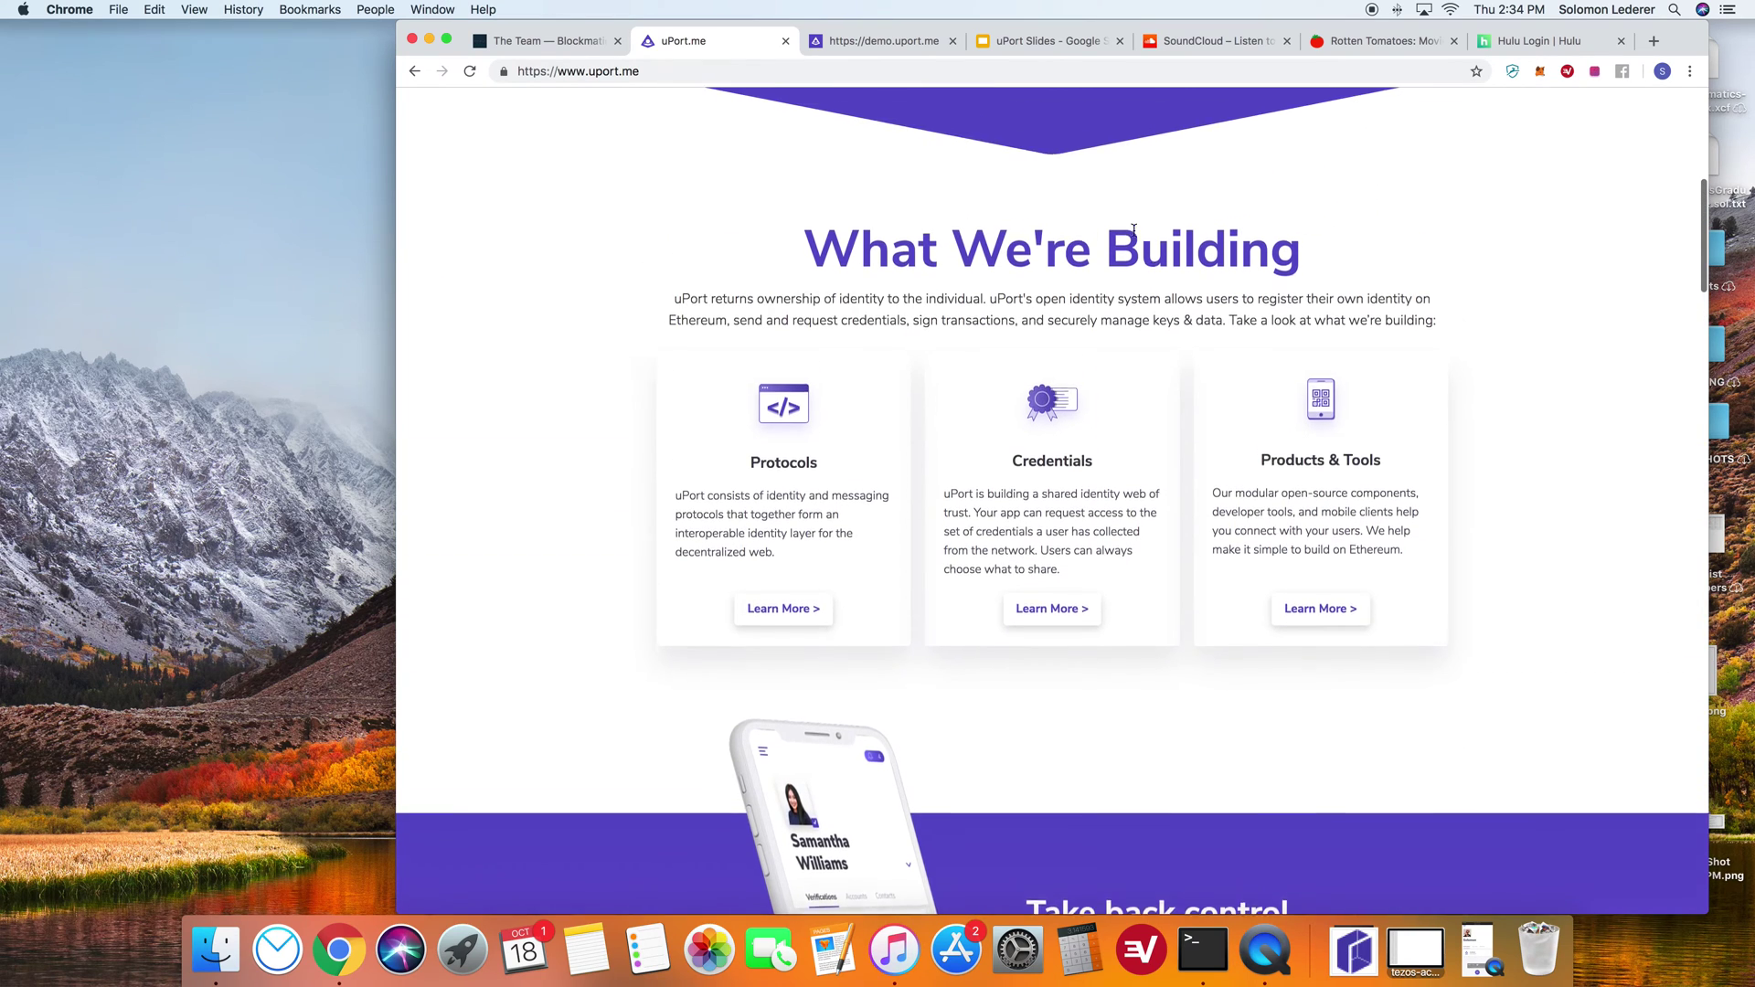
pyautogui.scroll(7, 1152, 334)
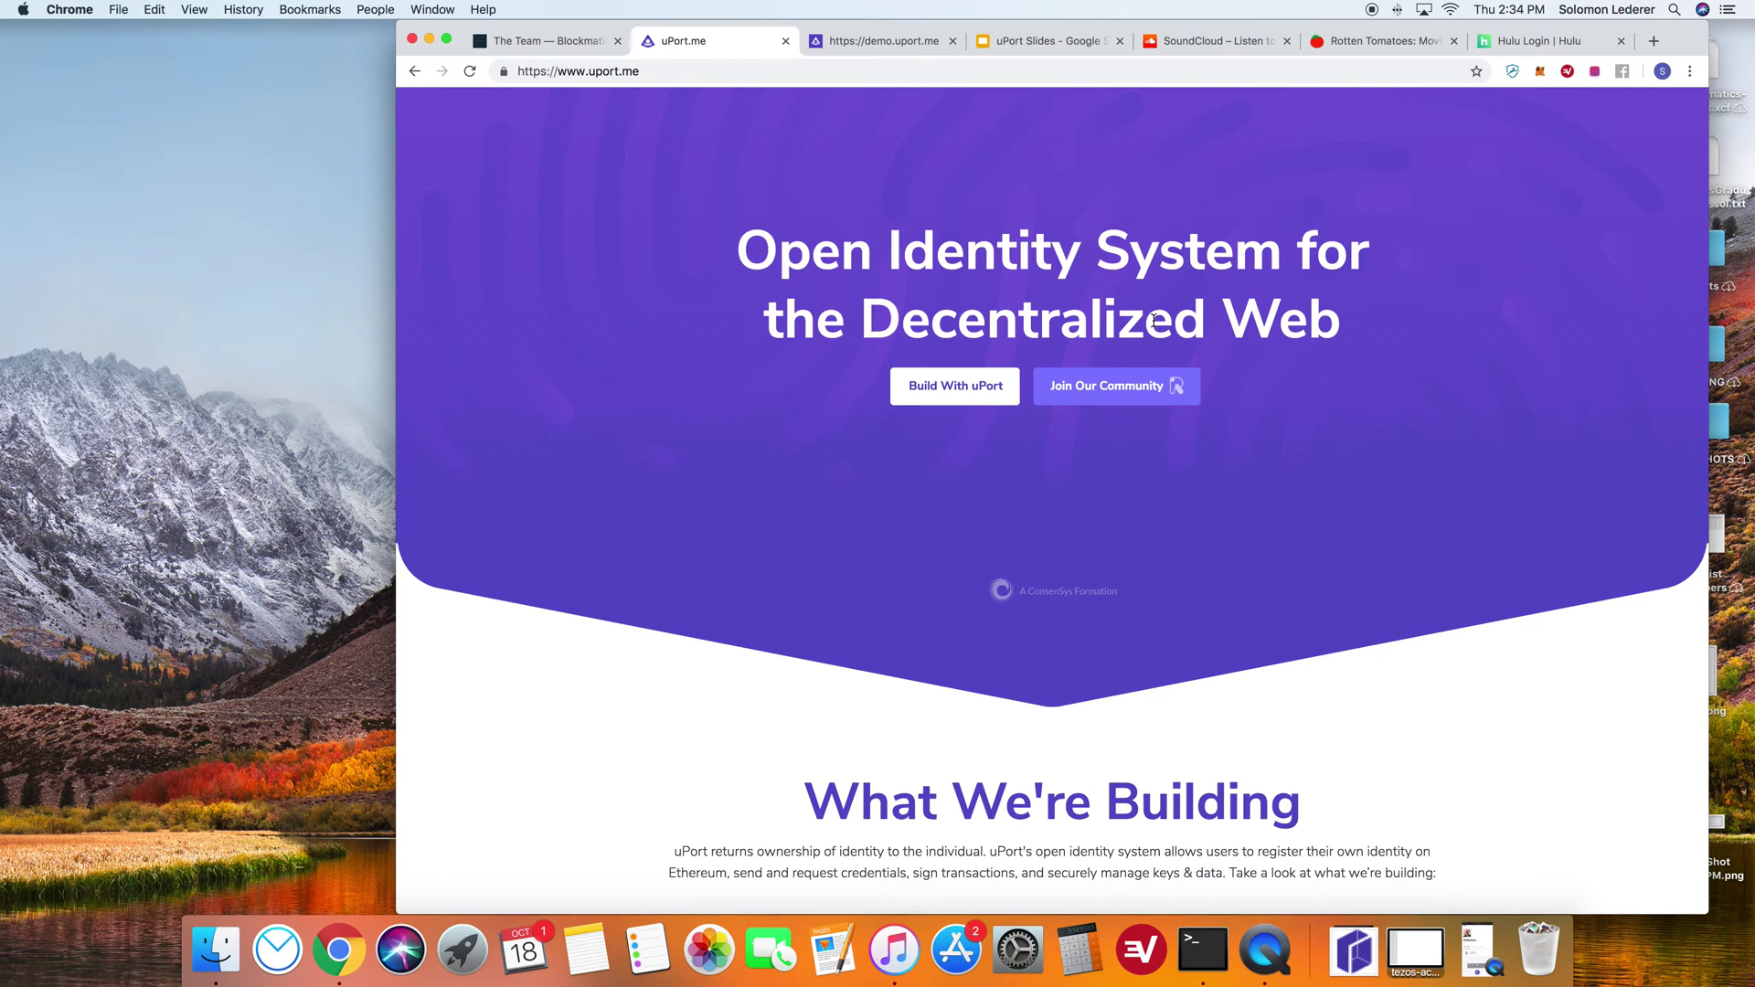
pyautogui.scroll(1, 1383, 224)
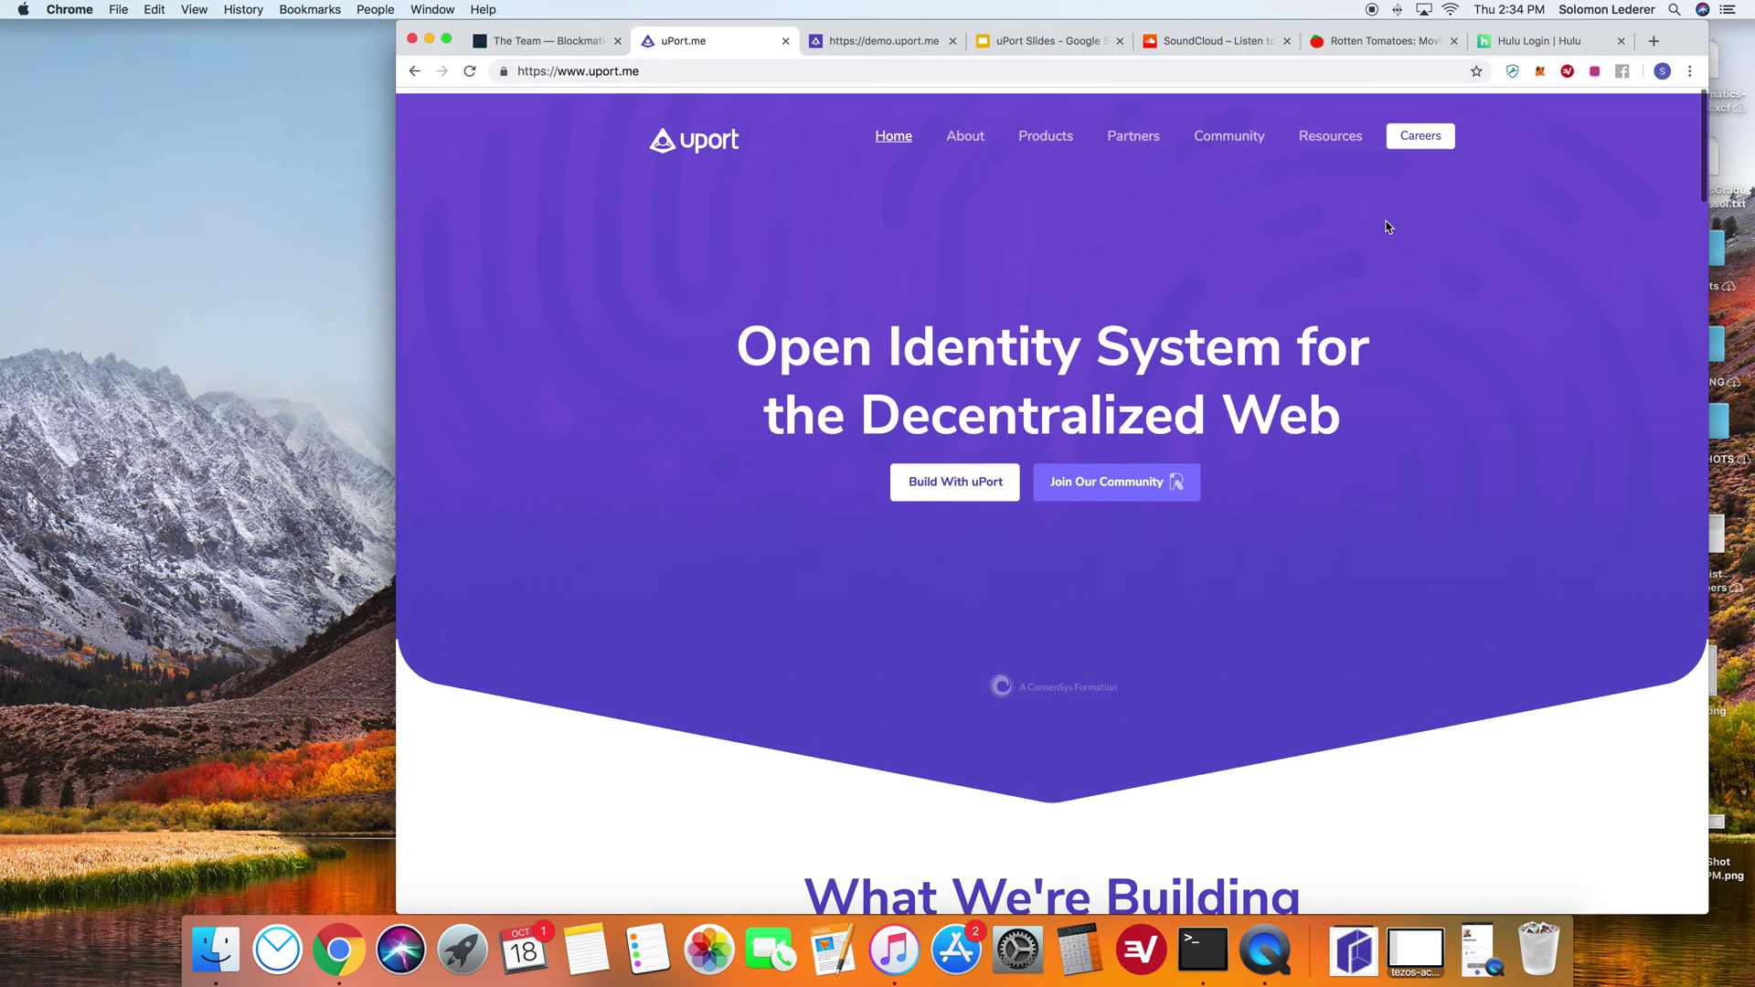
# - On demo.uport.me, continue past Register your Application, reload the demo, and select the address
pyautogui.click(900, 43)
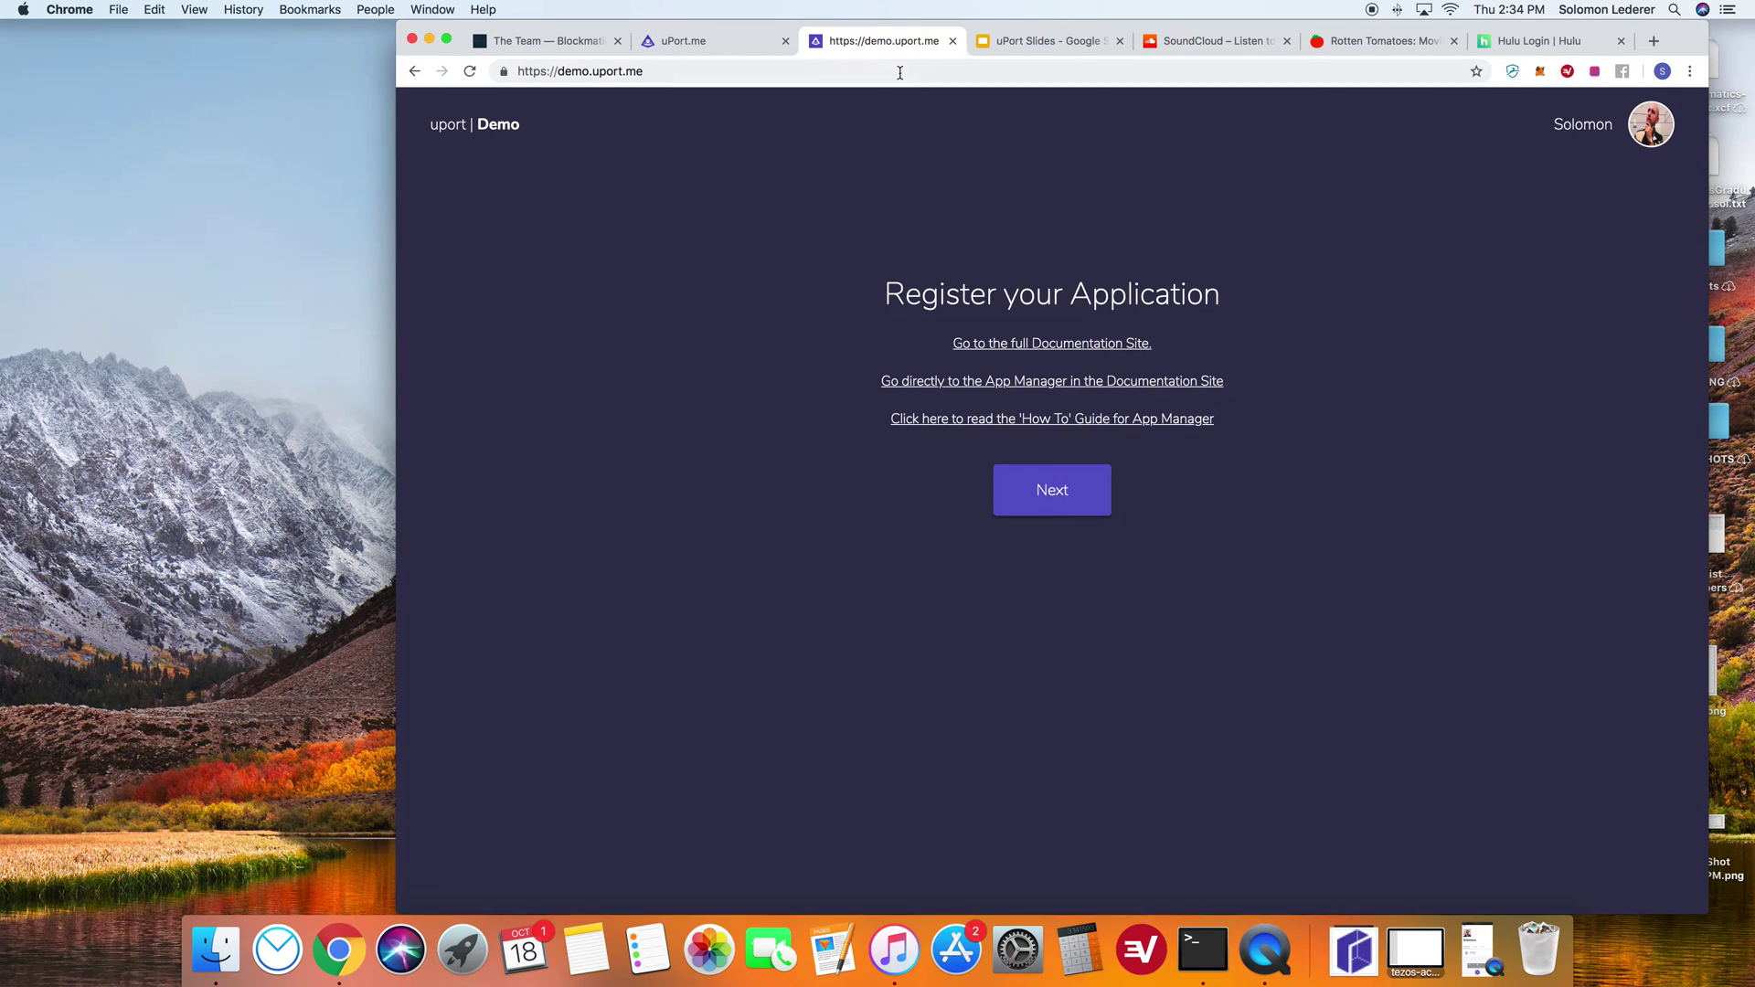
pyautogui.click(1095, 508)
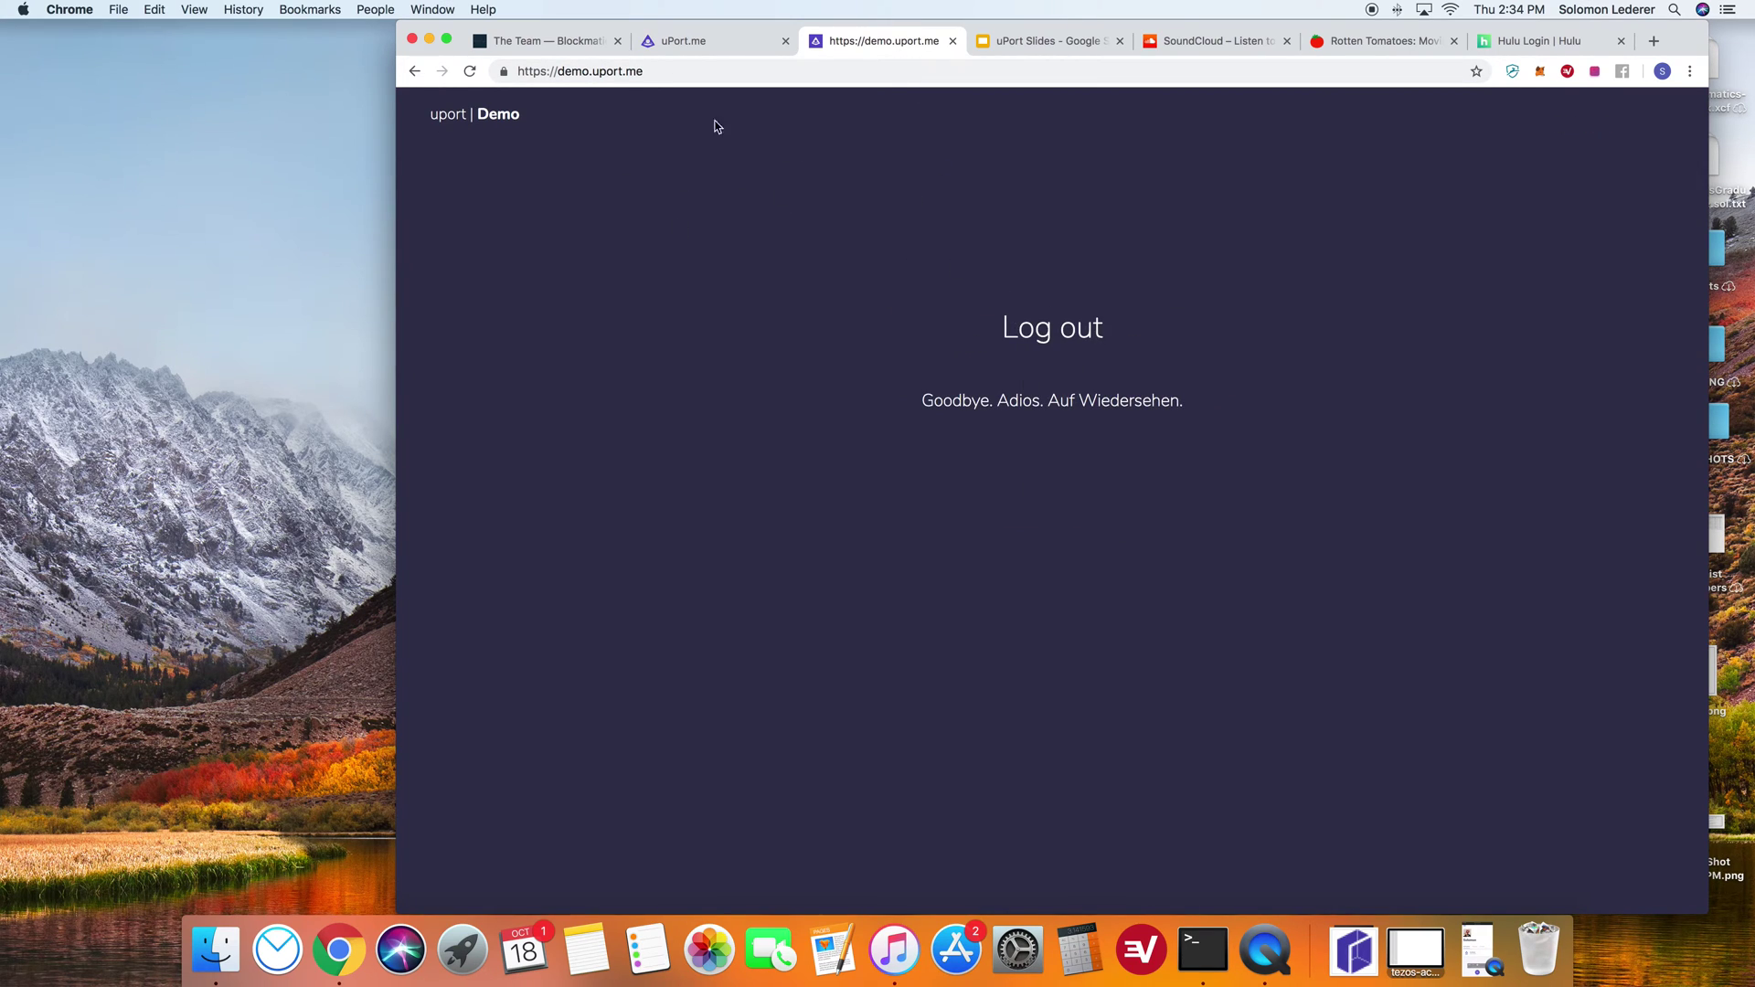
pyautogui.click(470, 71)
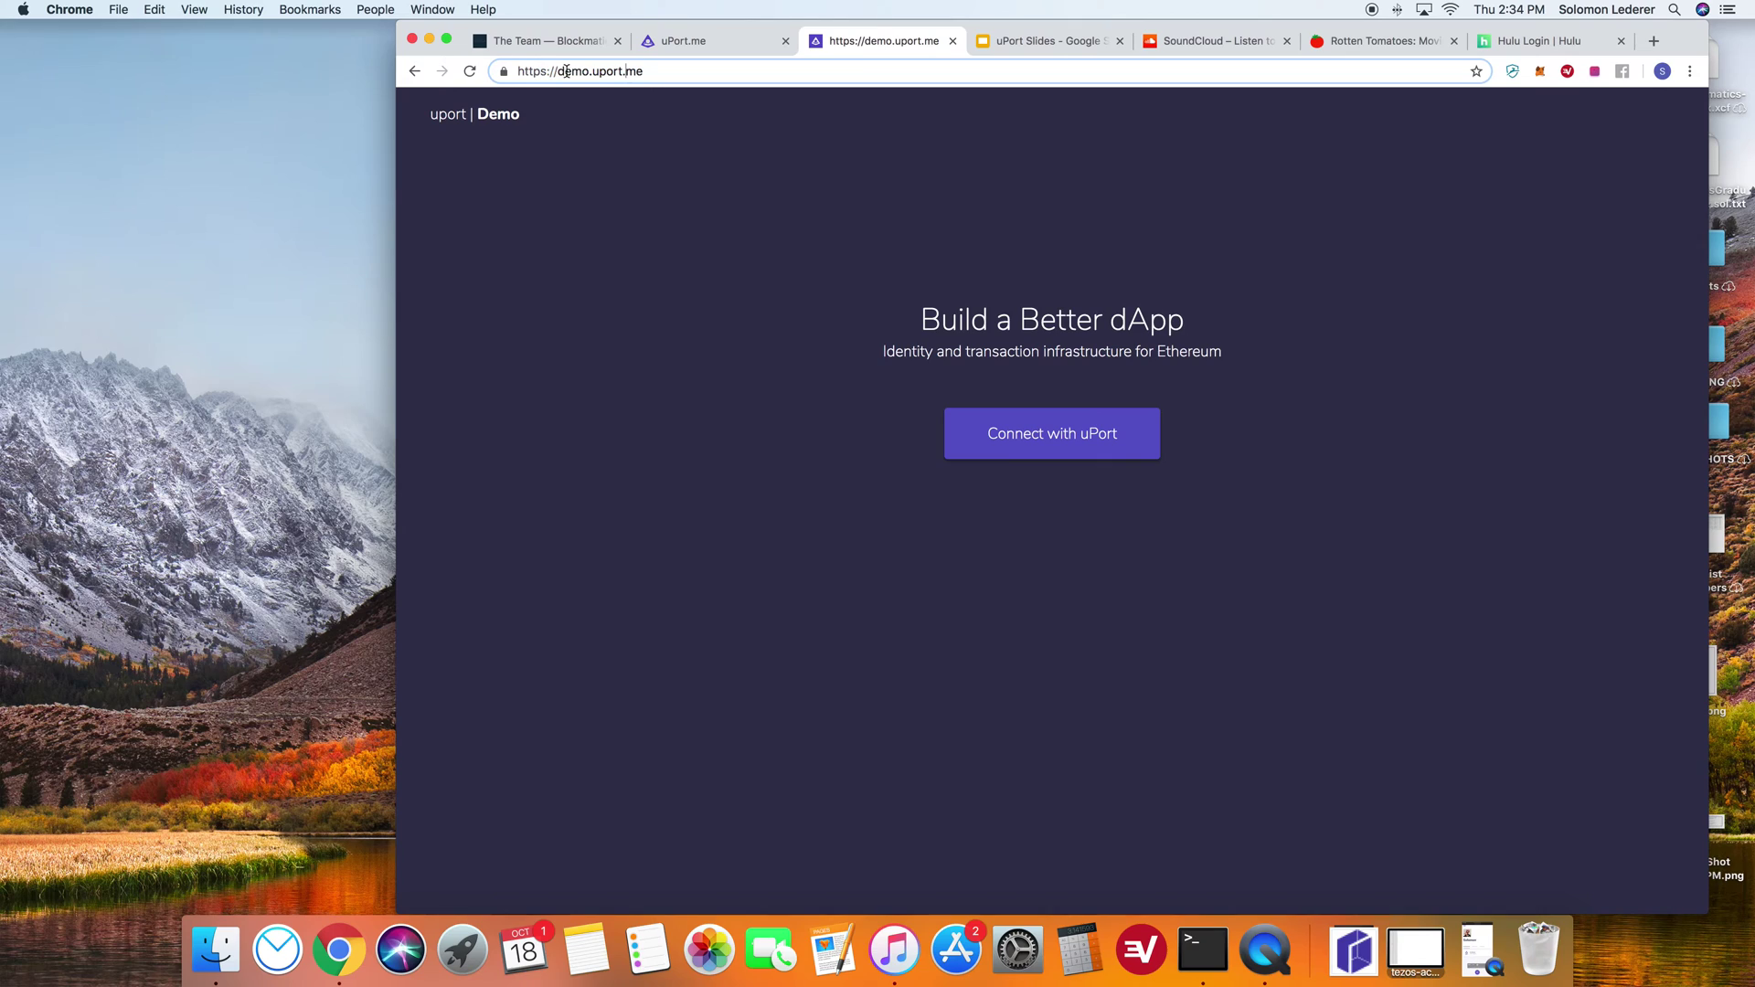
pyautogui.moveTo(557, 71); pyautogui.dragTo(581, 72)
pyautogui.click(640, 72)
# - Bring up SoundCloud's sign-in prompt with Facebook, Google and e-mail options
pyautogui.click(1234, 50)
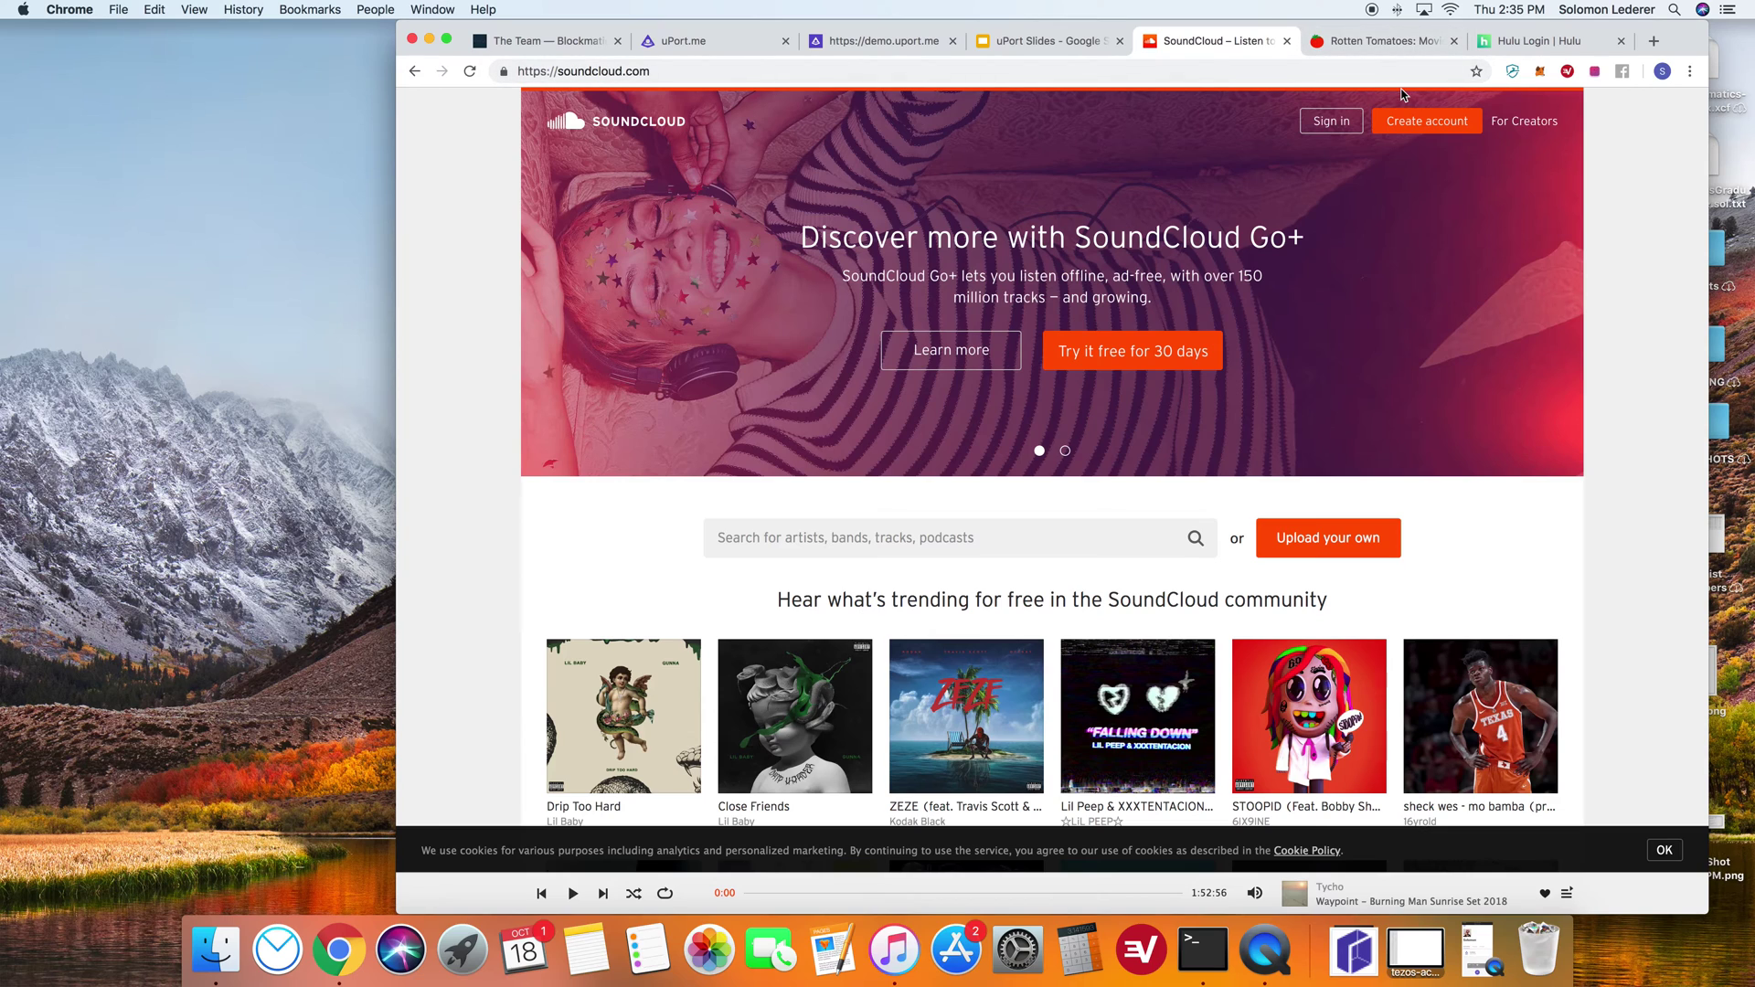
pyautogui.click(1331, 121)
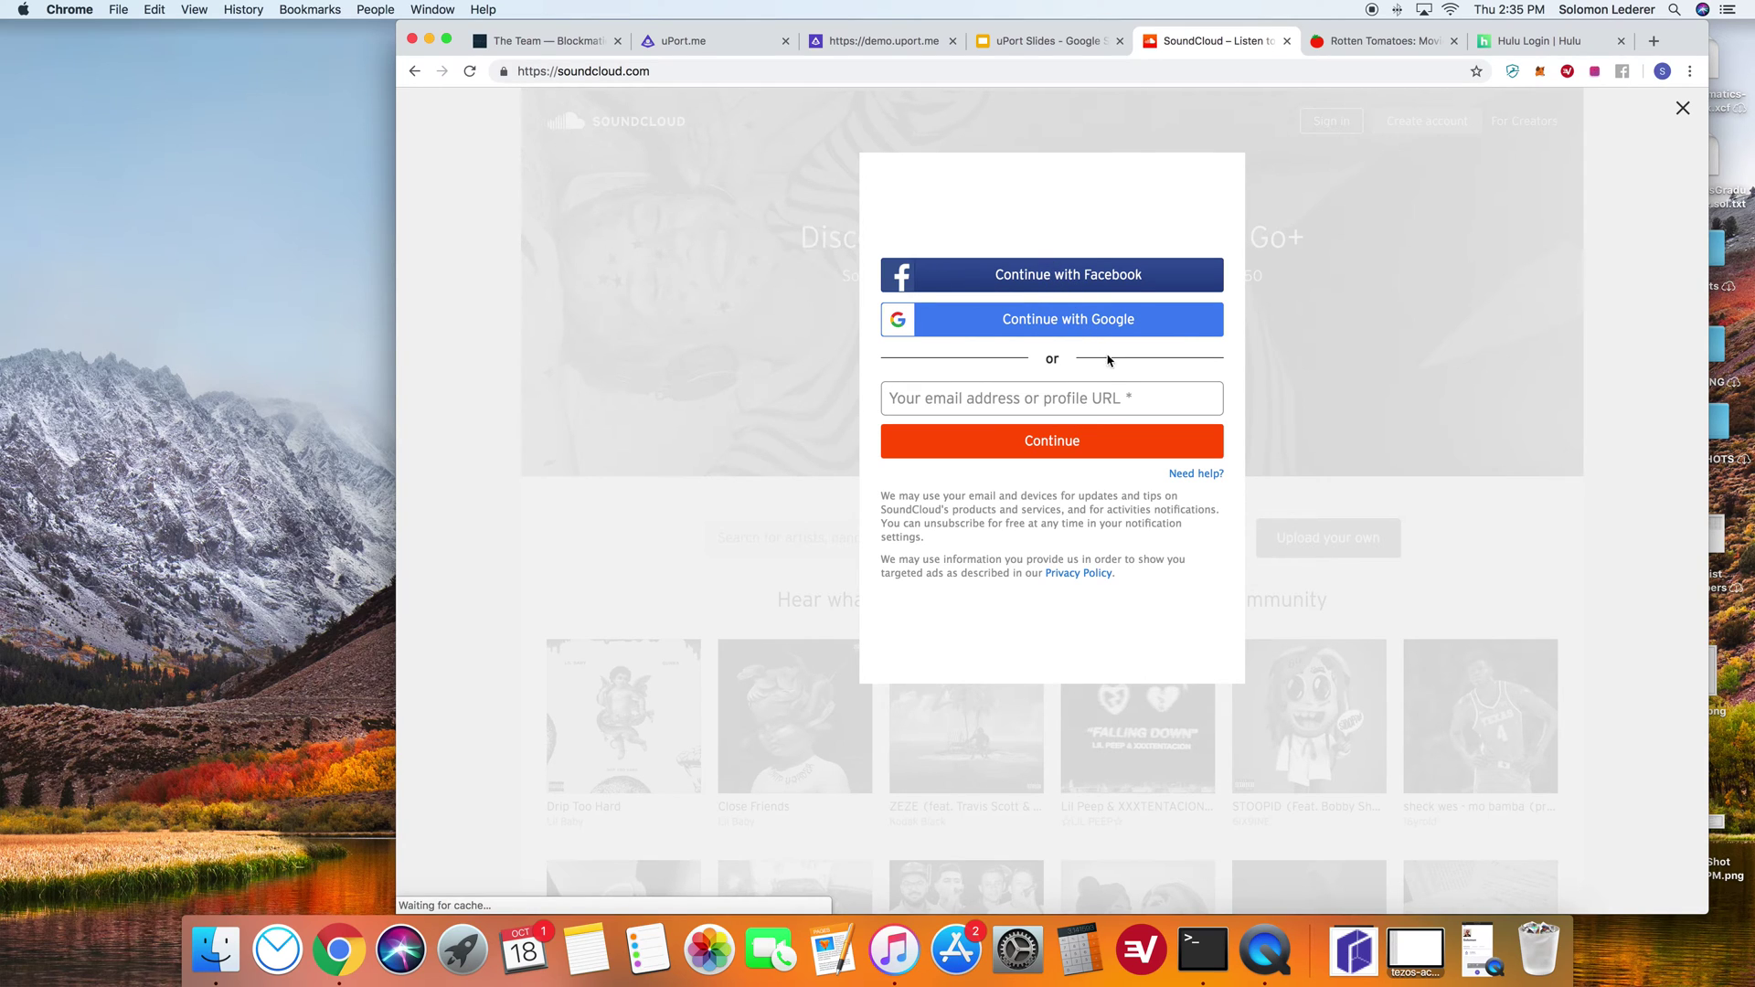
# - Close SoundCloud, view the Rotten Tomatoes log-in form, then close it to reach Hulu Login
pyautogui.click(1287, 42)
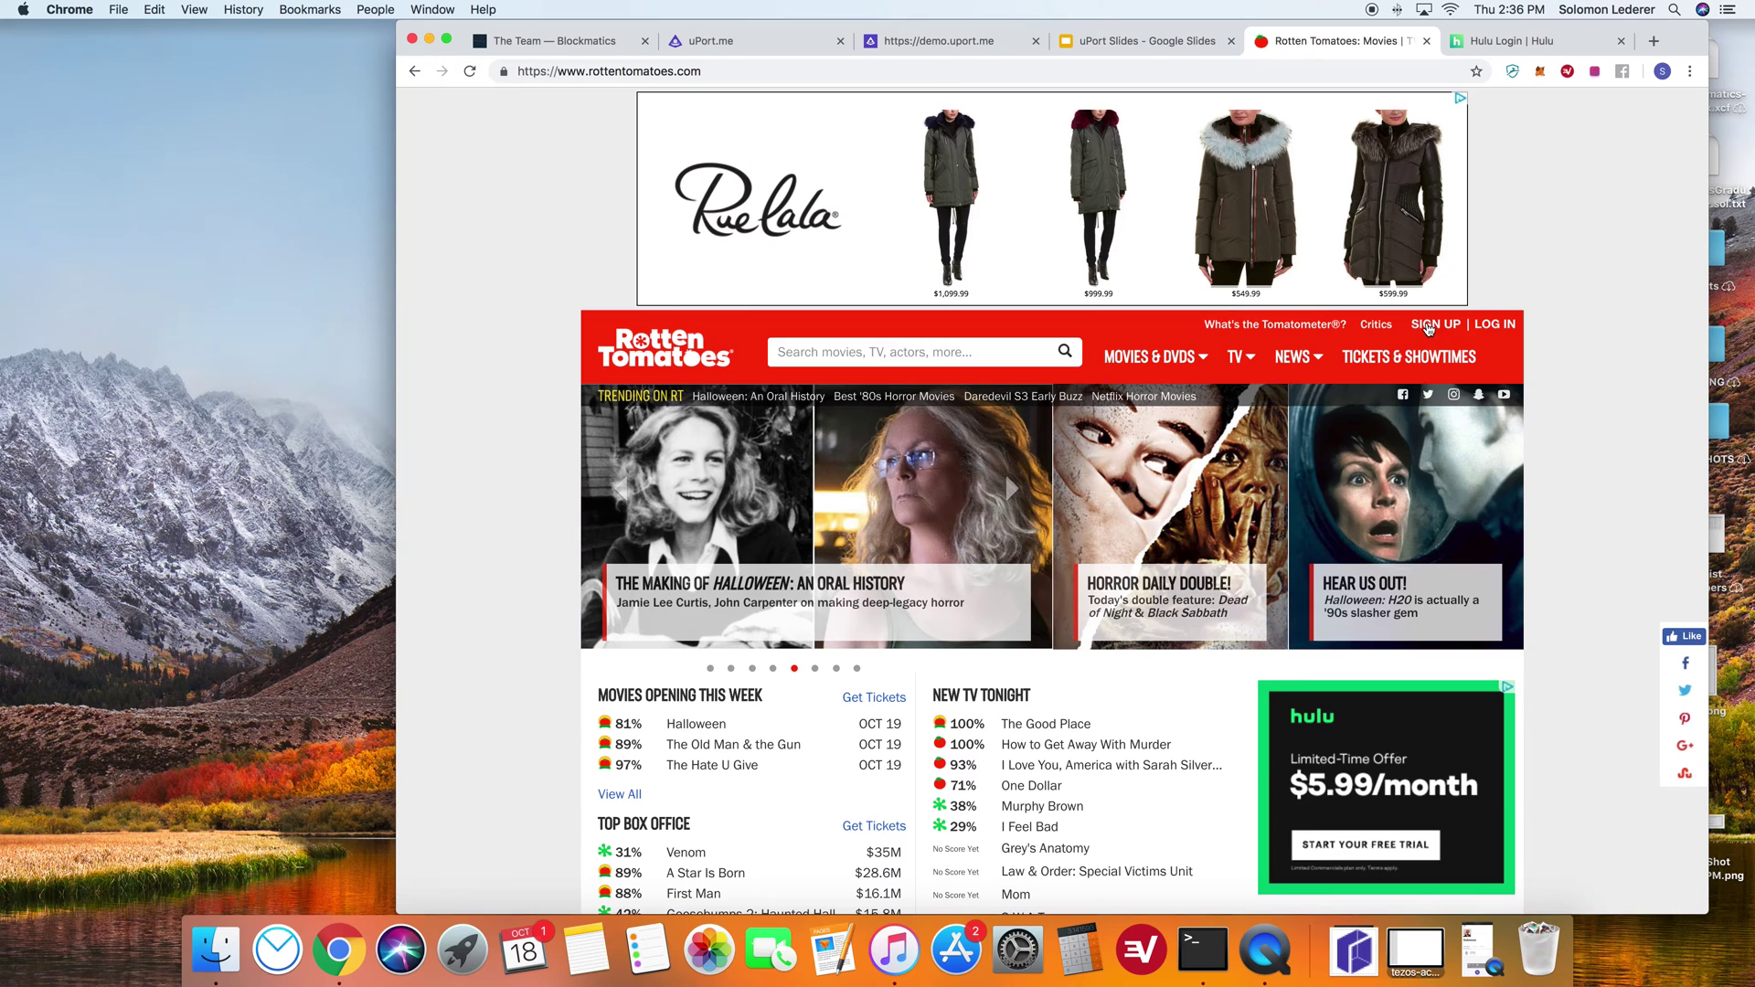
pyautogui.click(1492, 326)
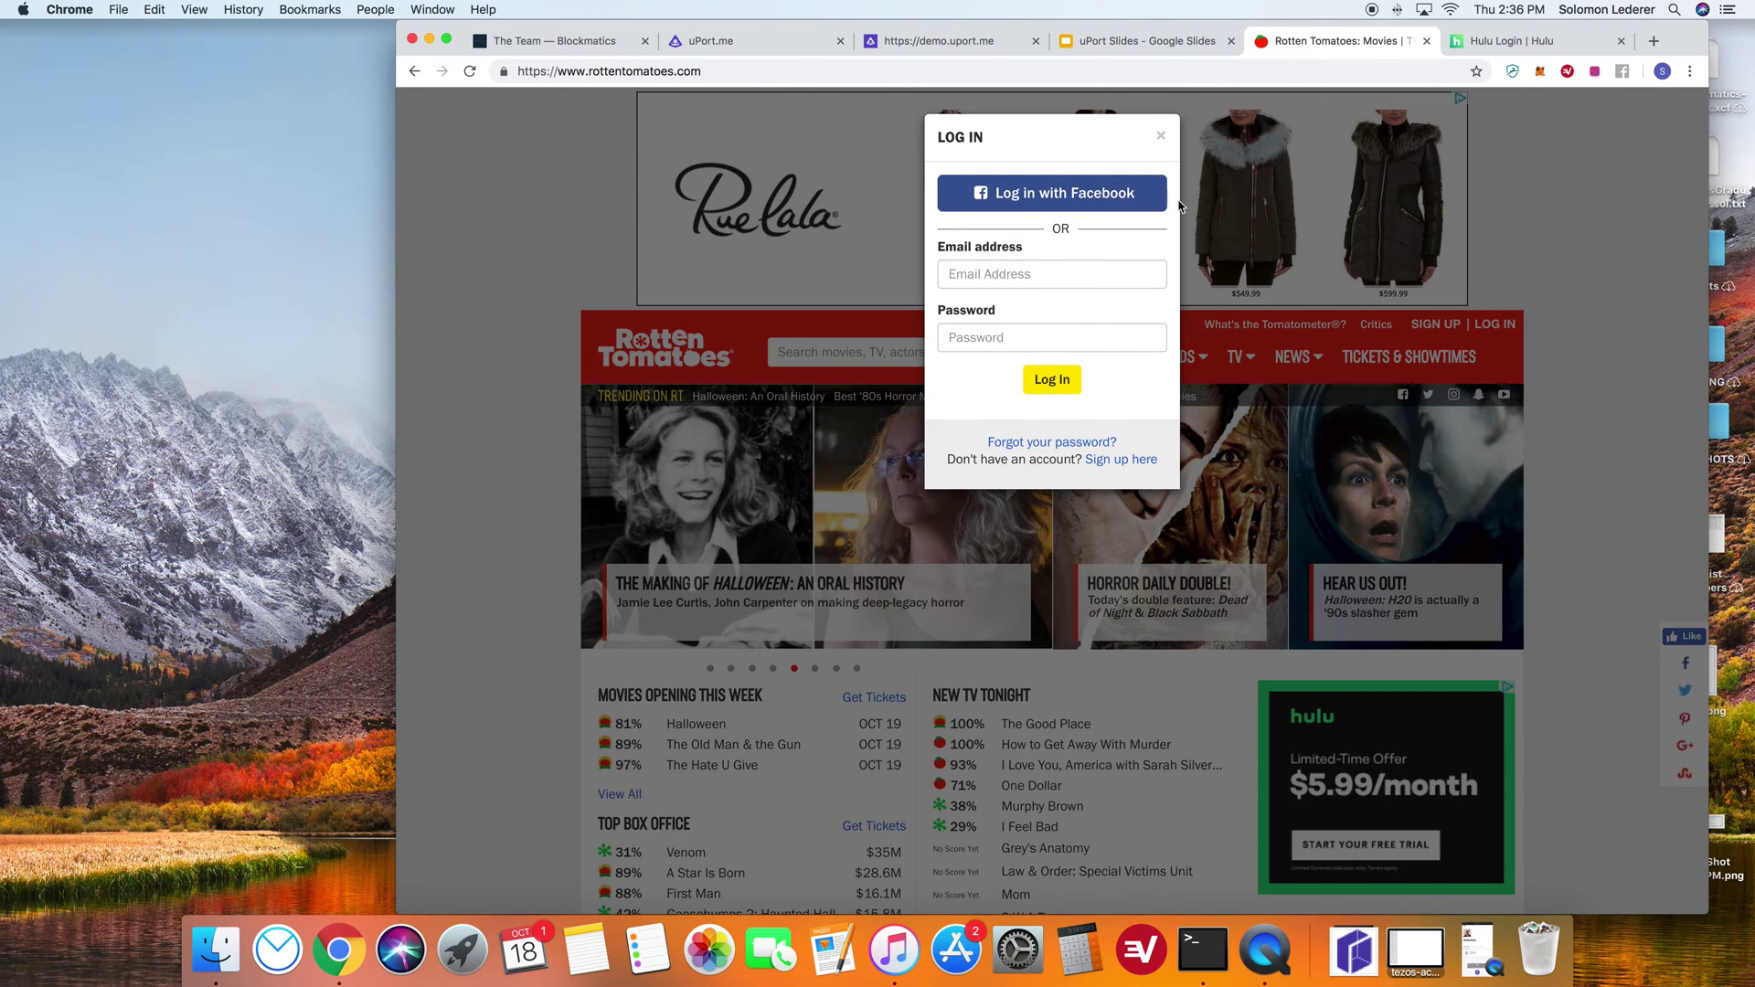
pyautogui.click(1426, 40)
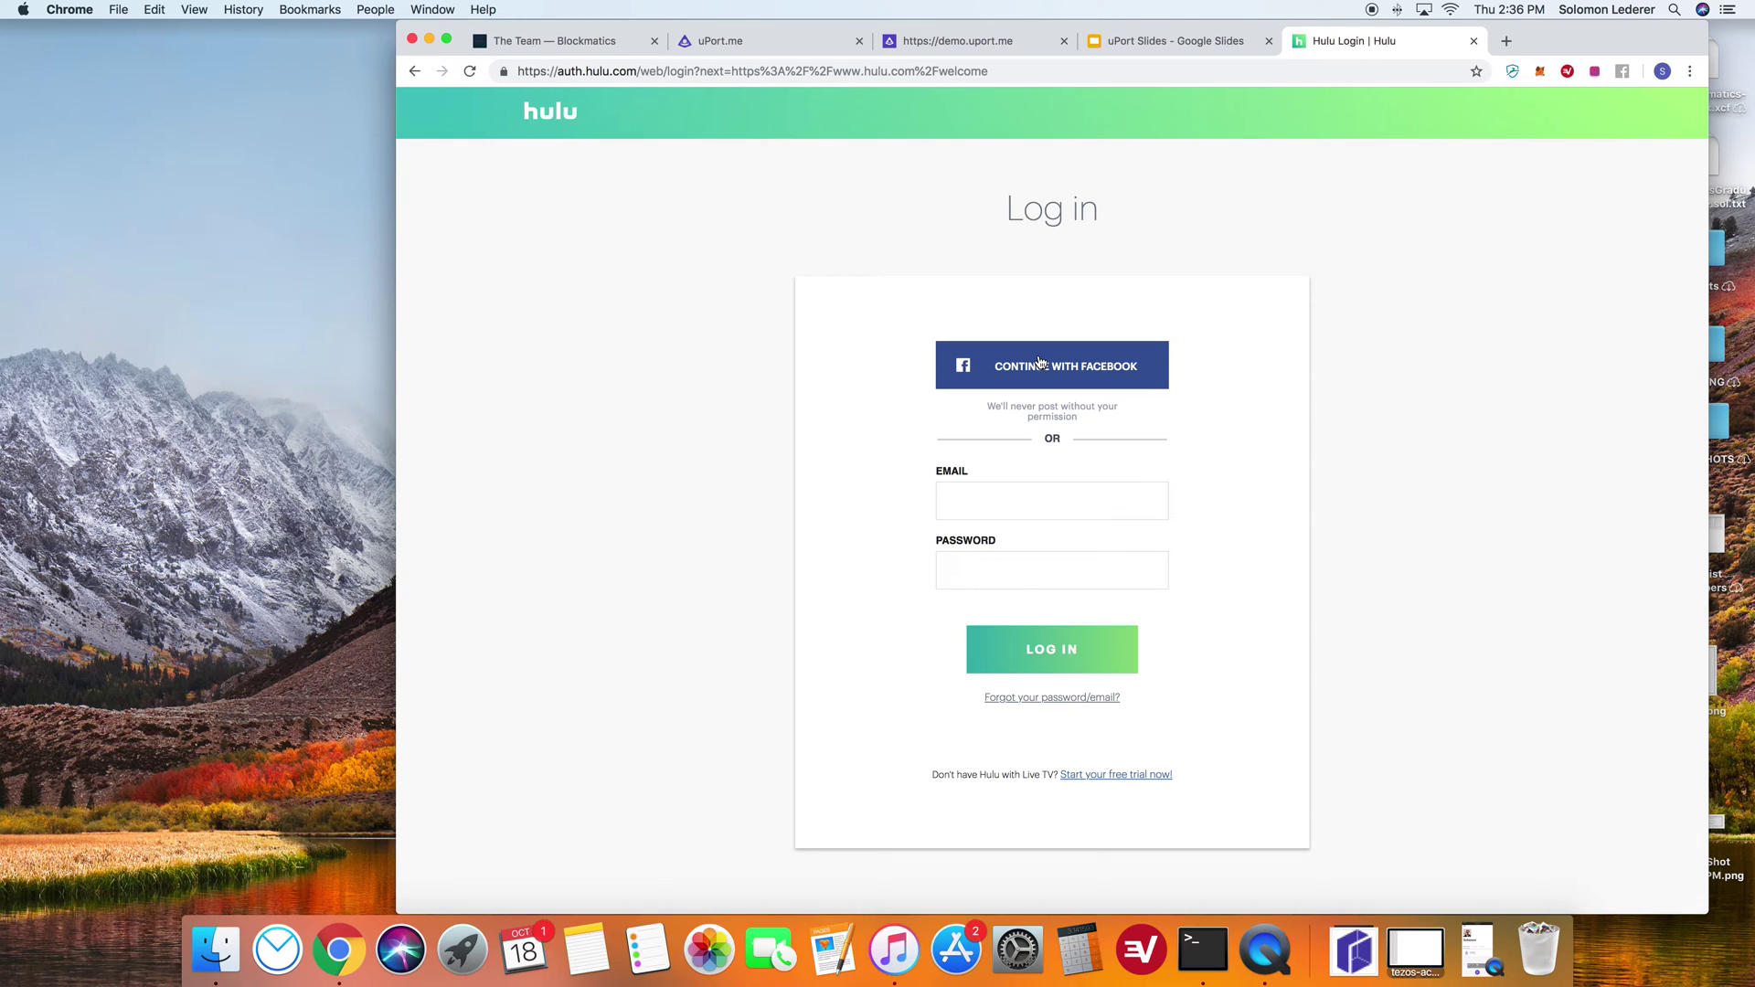
# - Return to the uPort.me tab, then show the demo's Build a Better dApp page
pyautogui.click(788, 48)
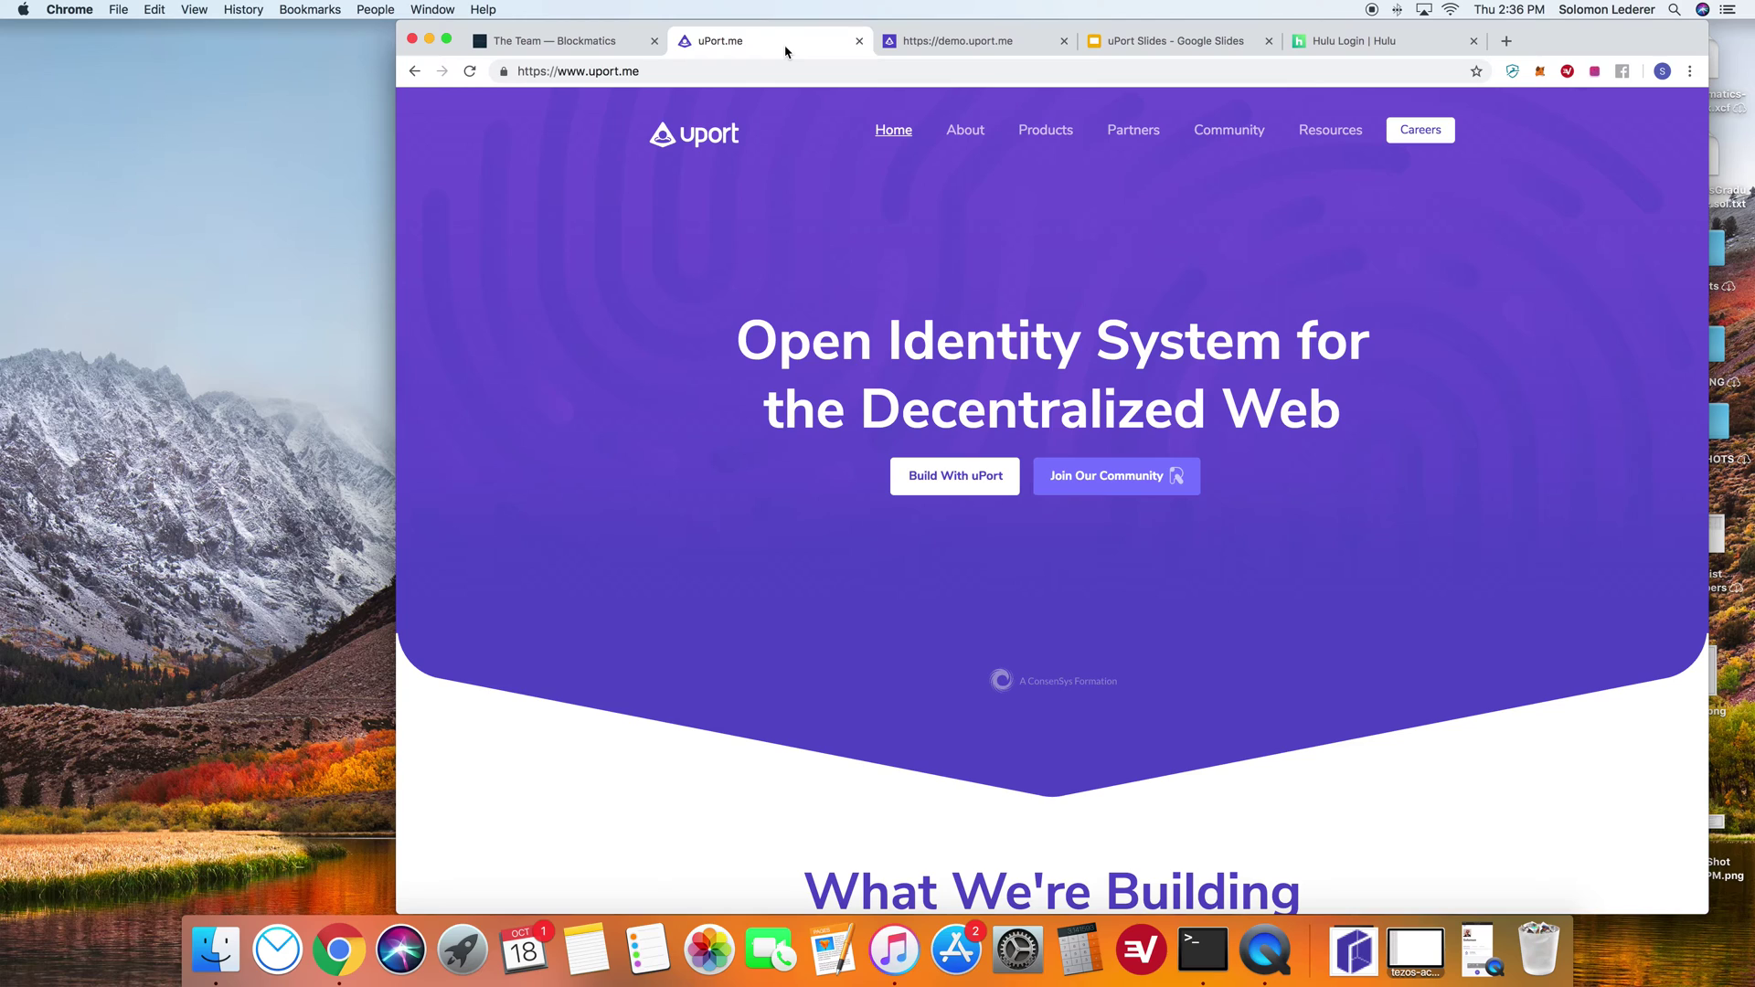
pyautogui.click(969, 41)
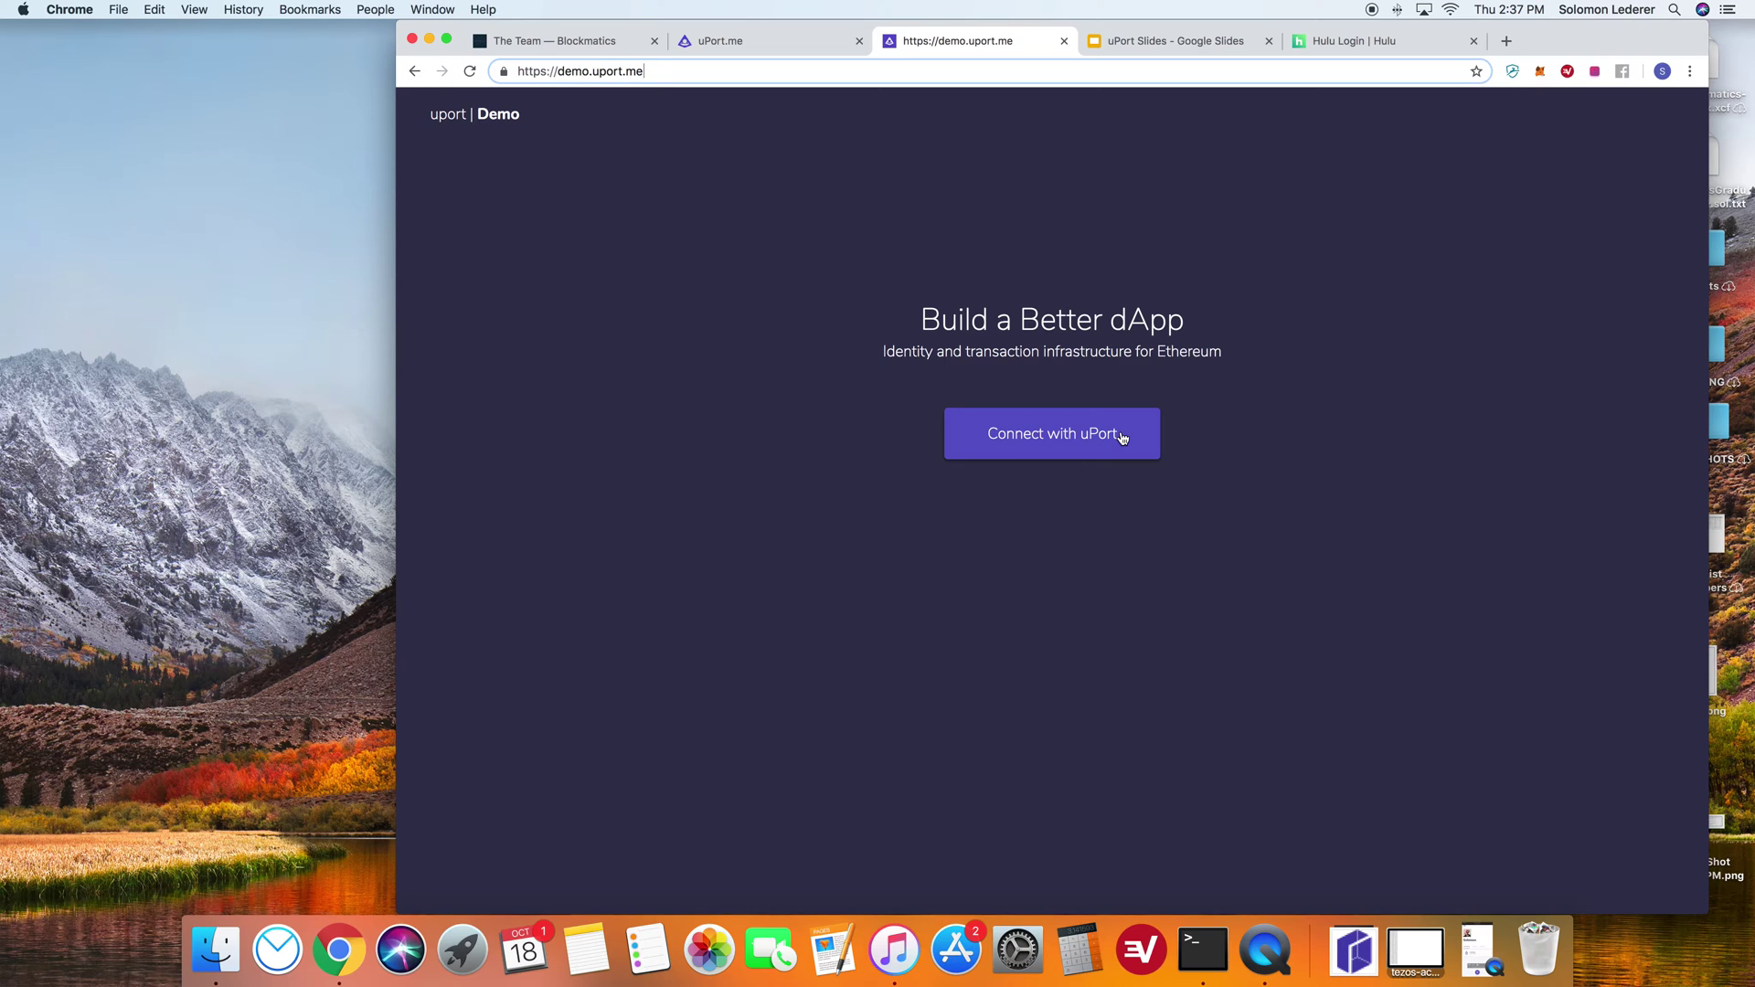
# - Start Connect with uPort and continue to display the login QR code
pyautogui.click(1043, 436)
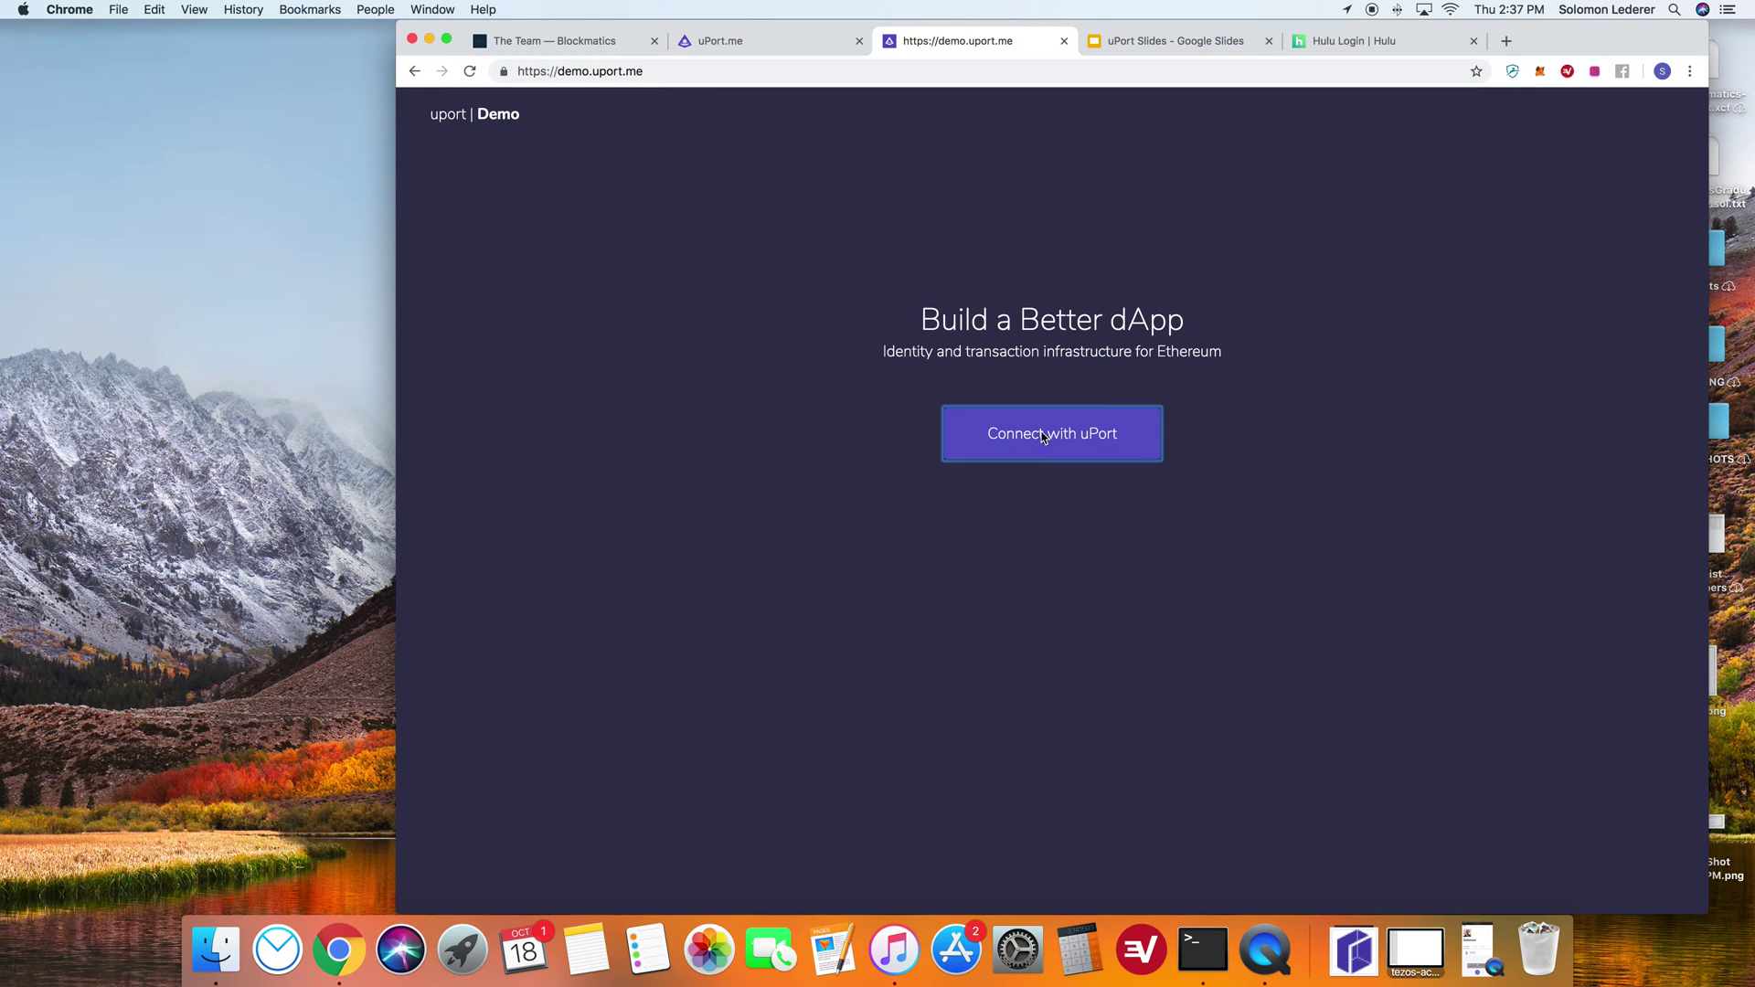
pyautogui.click(1104, 481)
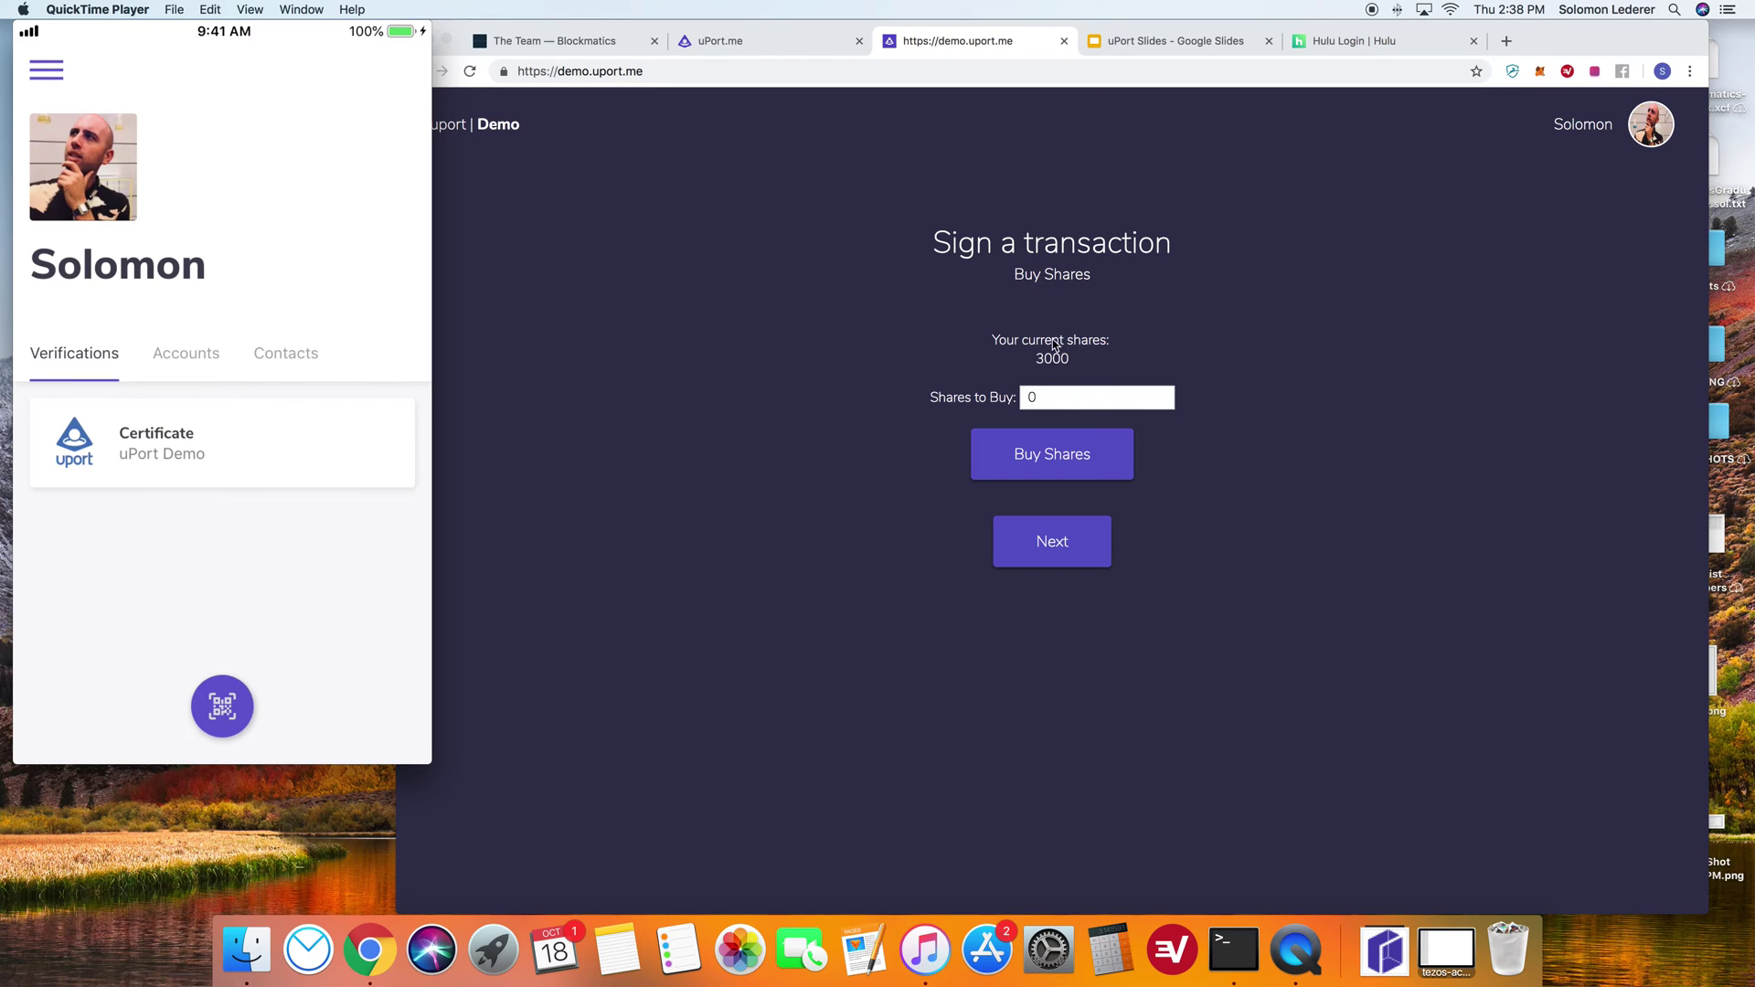
# - Buy 1500 shares and confirm the current share count rises to 4500
pyautogui.click(1052, 355)
pyautogui.doubleClick(1052, 358)
pyautogui.click(1047, 395)
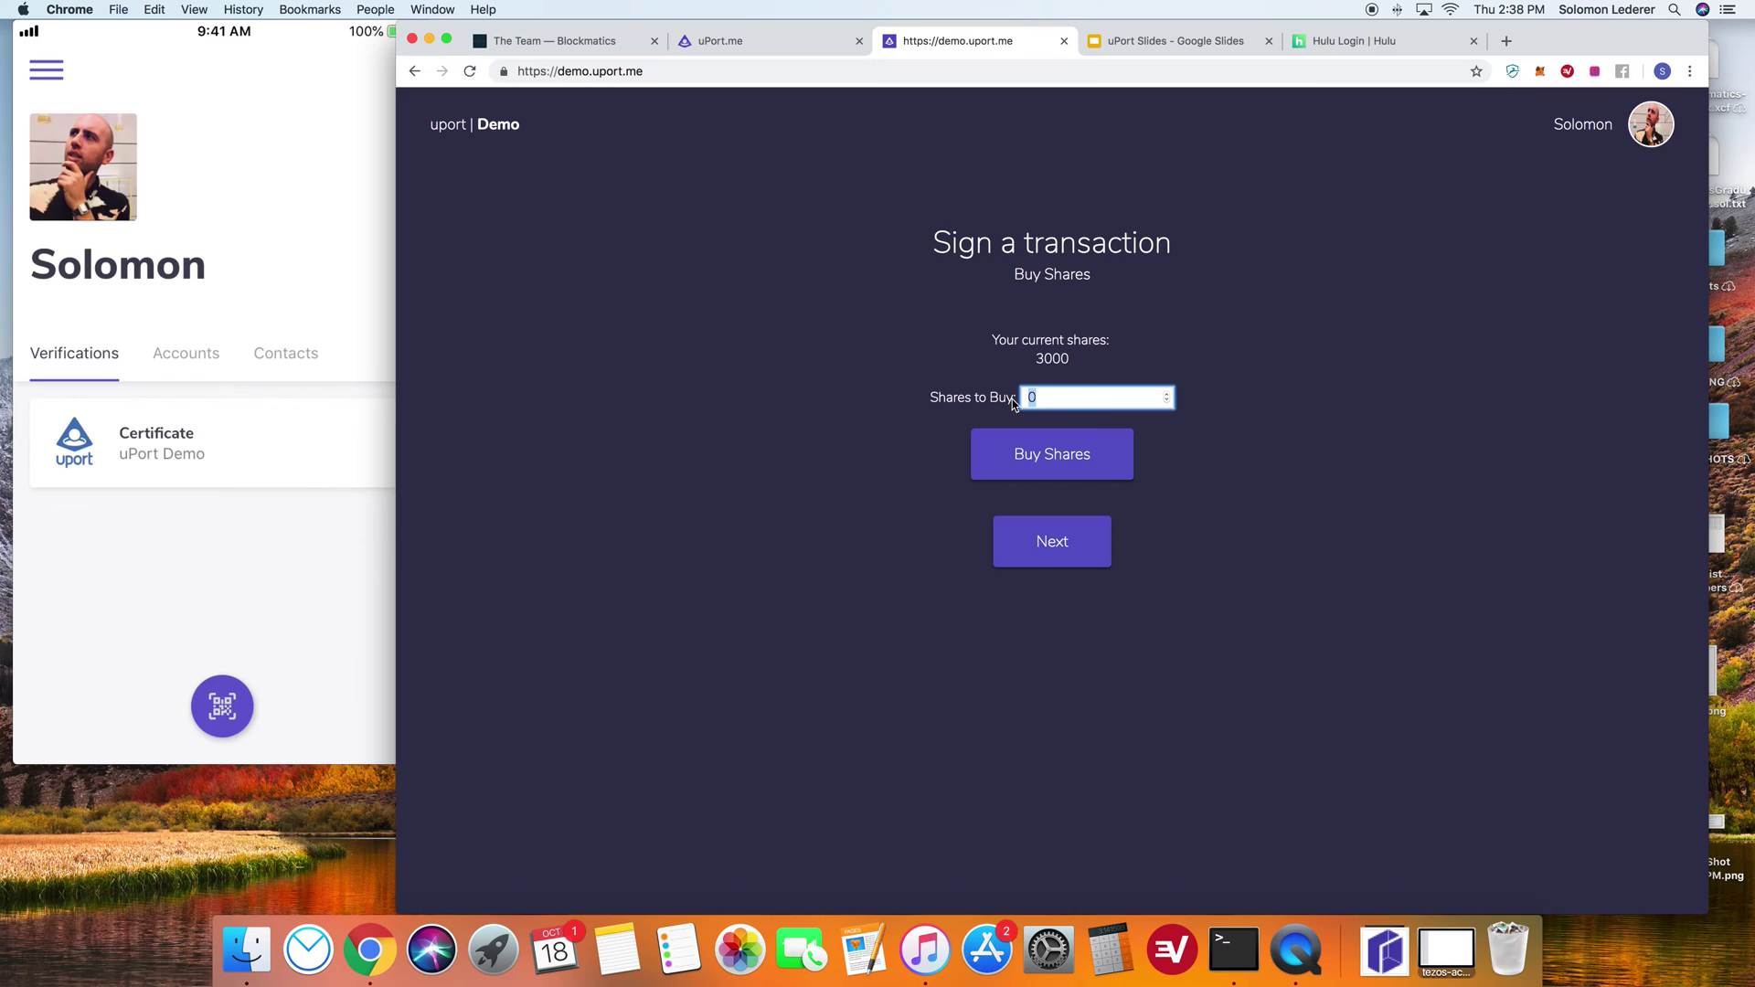
pyautogui.write('159')
pyautogui.press('BackSpace')
pyautogui.write('00')
pyautogui.click(1047, 459)
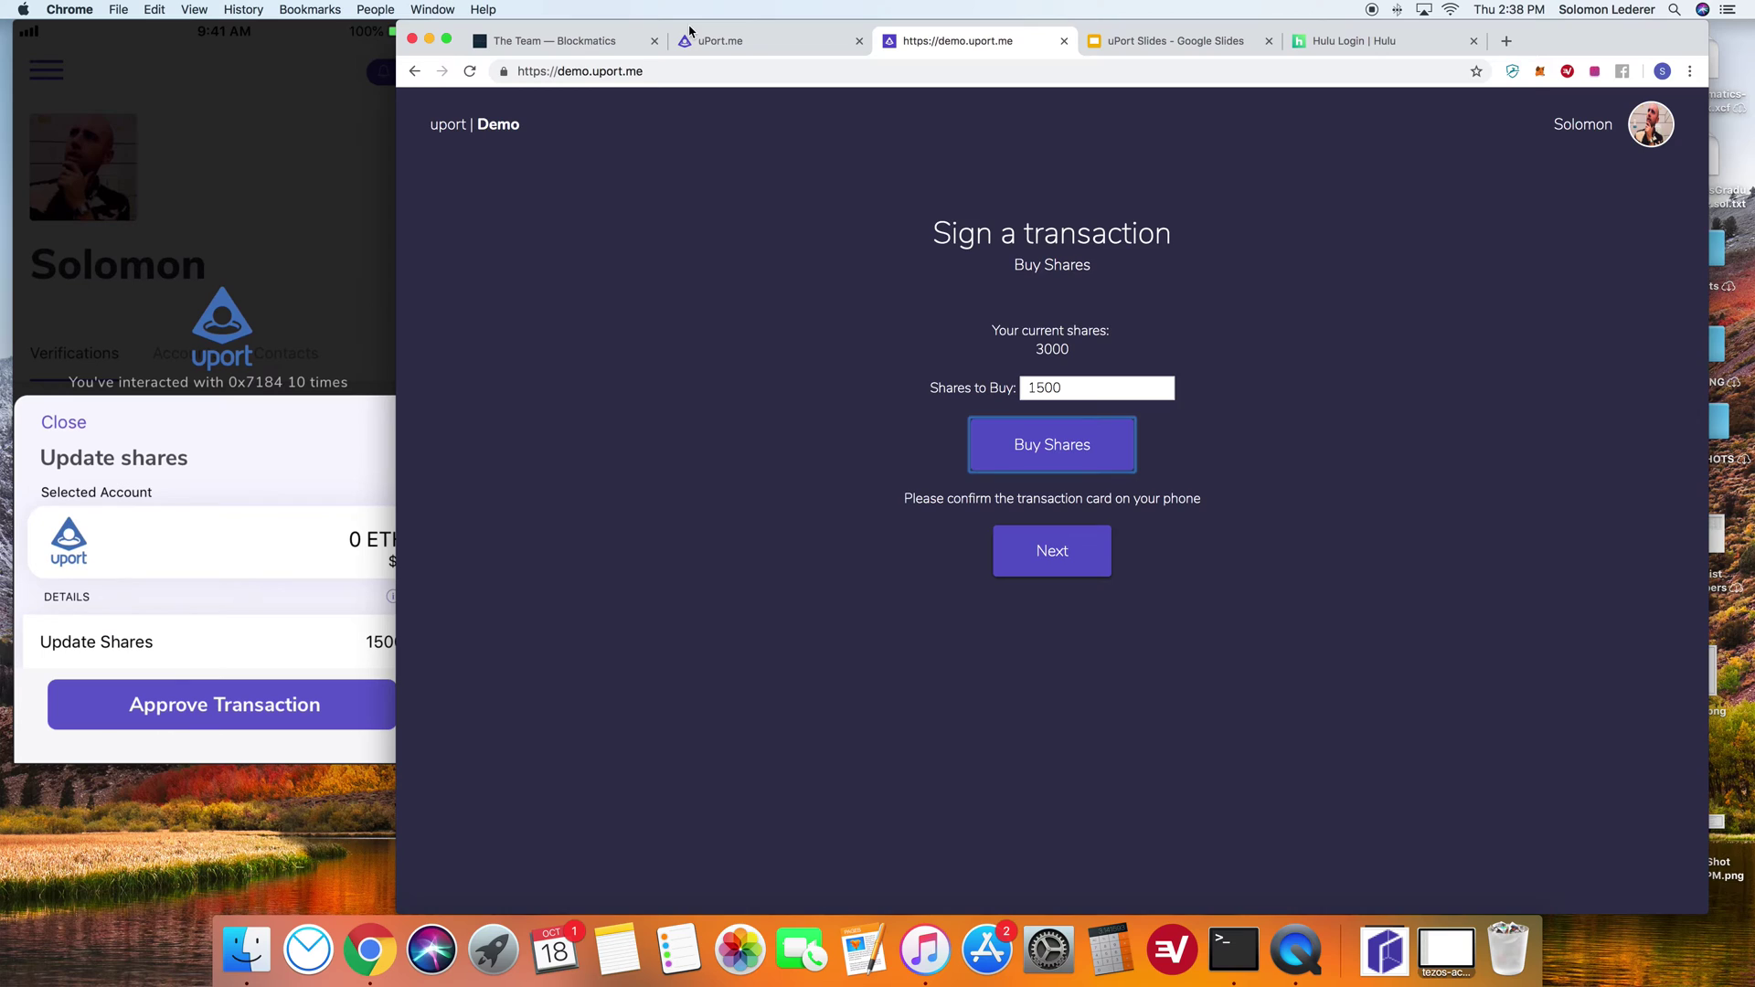
pyautogui.moveTo(684, 23); pyautogui.dragTo(726, 23)
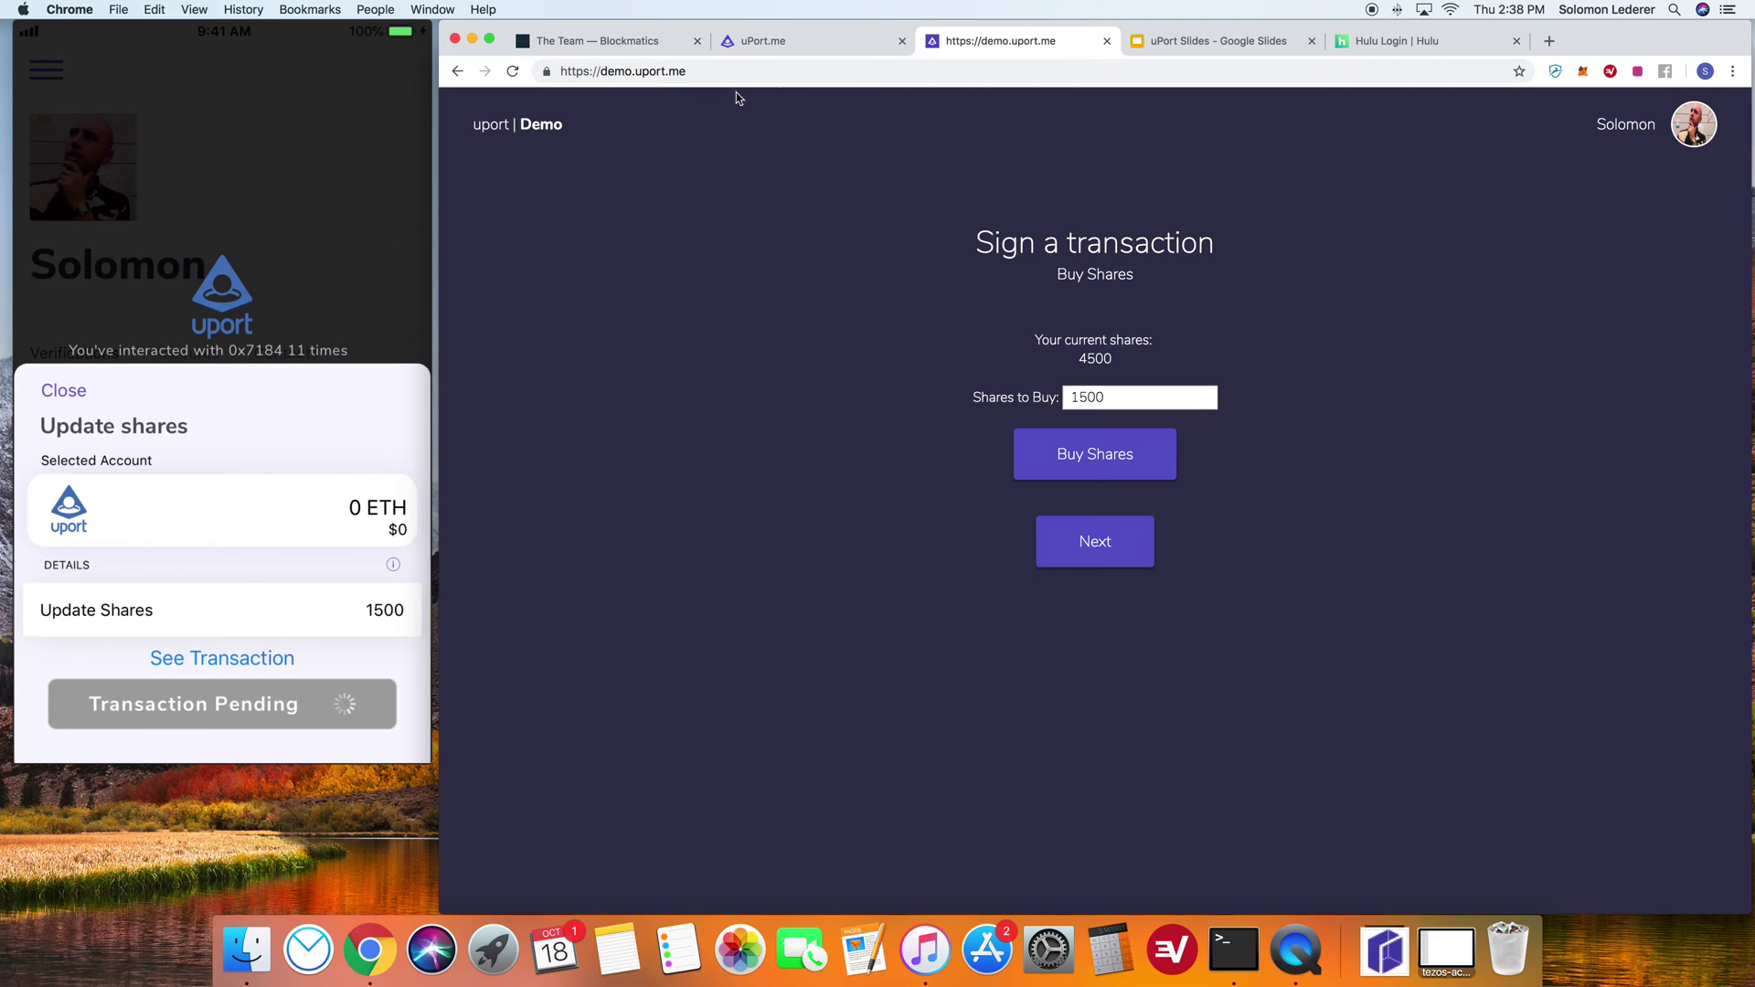
pyautogui.moveTo(1115, 360); pyautogui.dragTo(1081, 360)
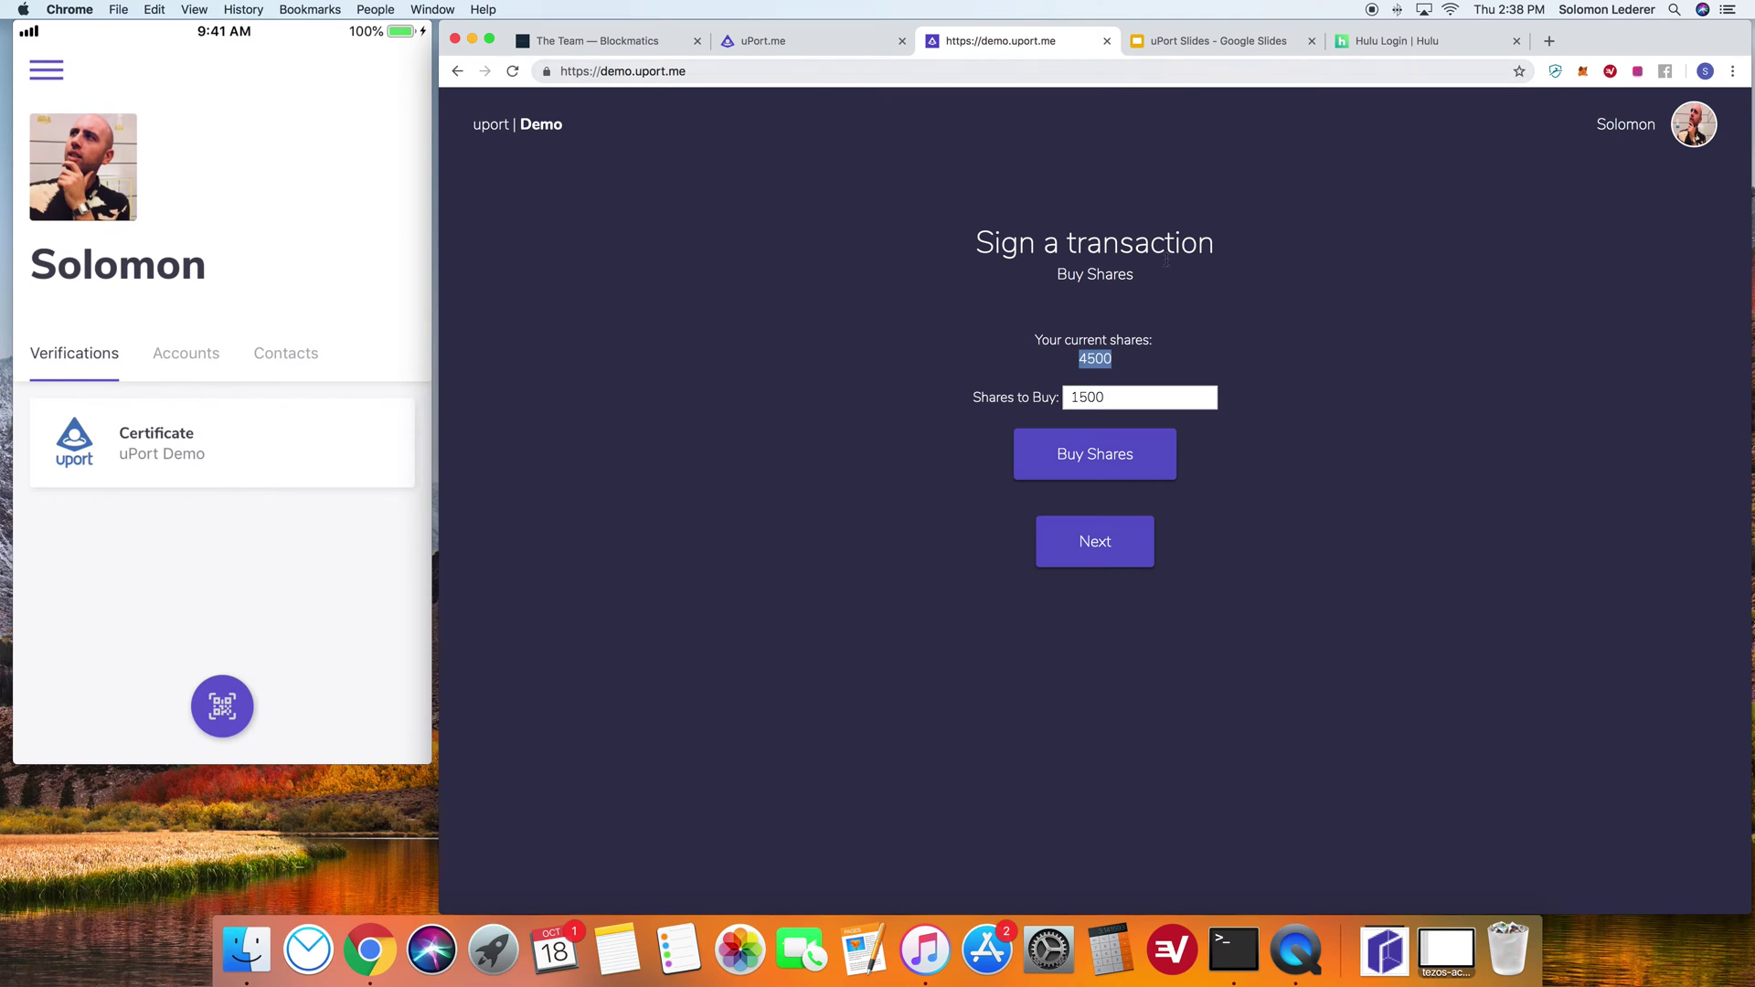
# - Advance to Reclaim ownership of your data and request the uPort Demo certificate
pyautogui.click(1086, 550)
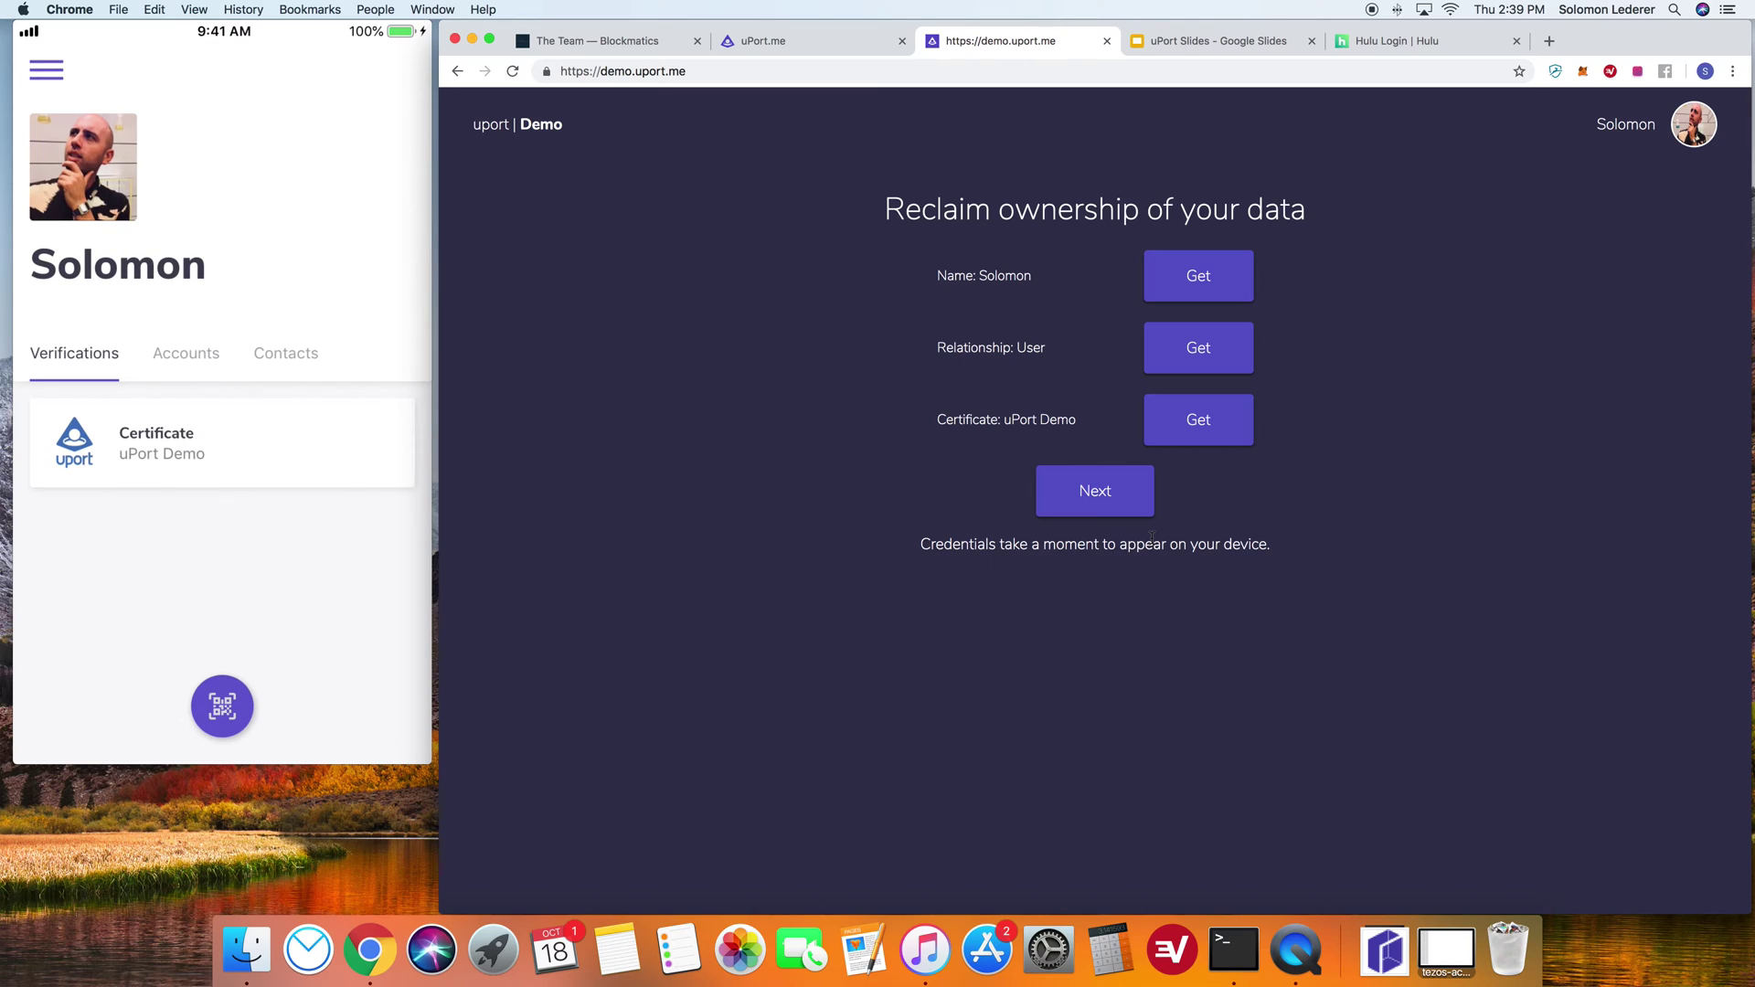
pyautogui.moveTo(870, 200); pyautogui.dragTo(1319, 206)
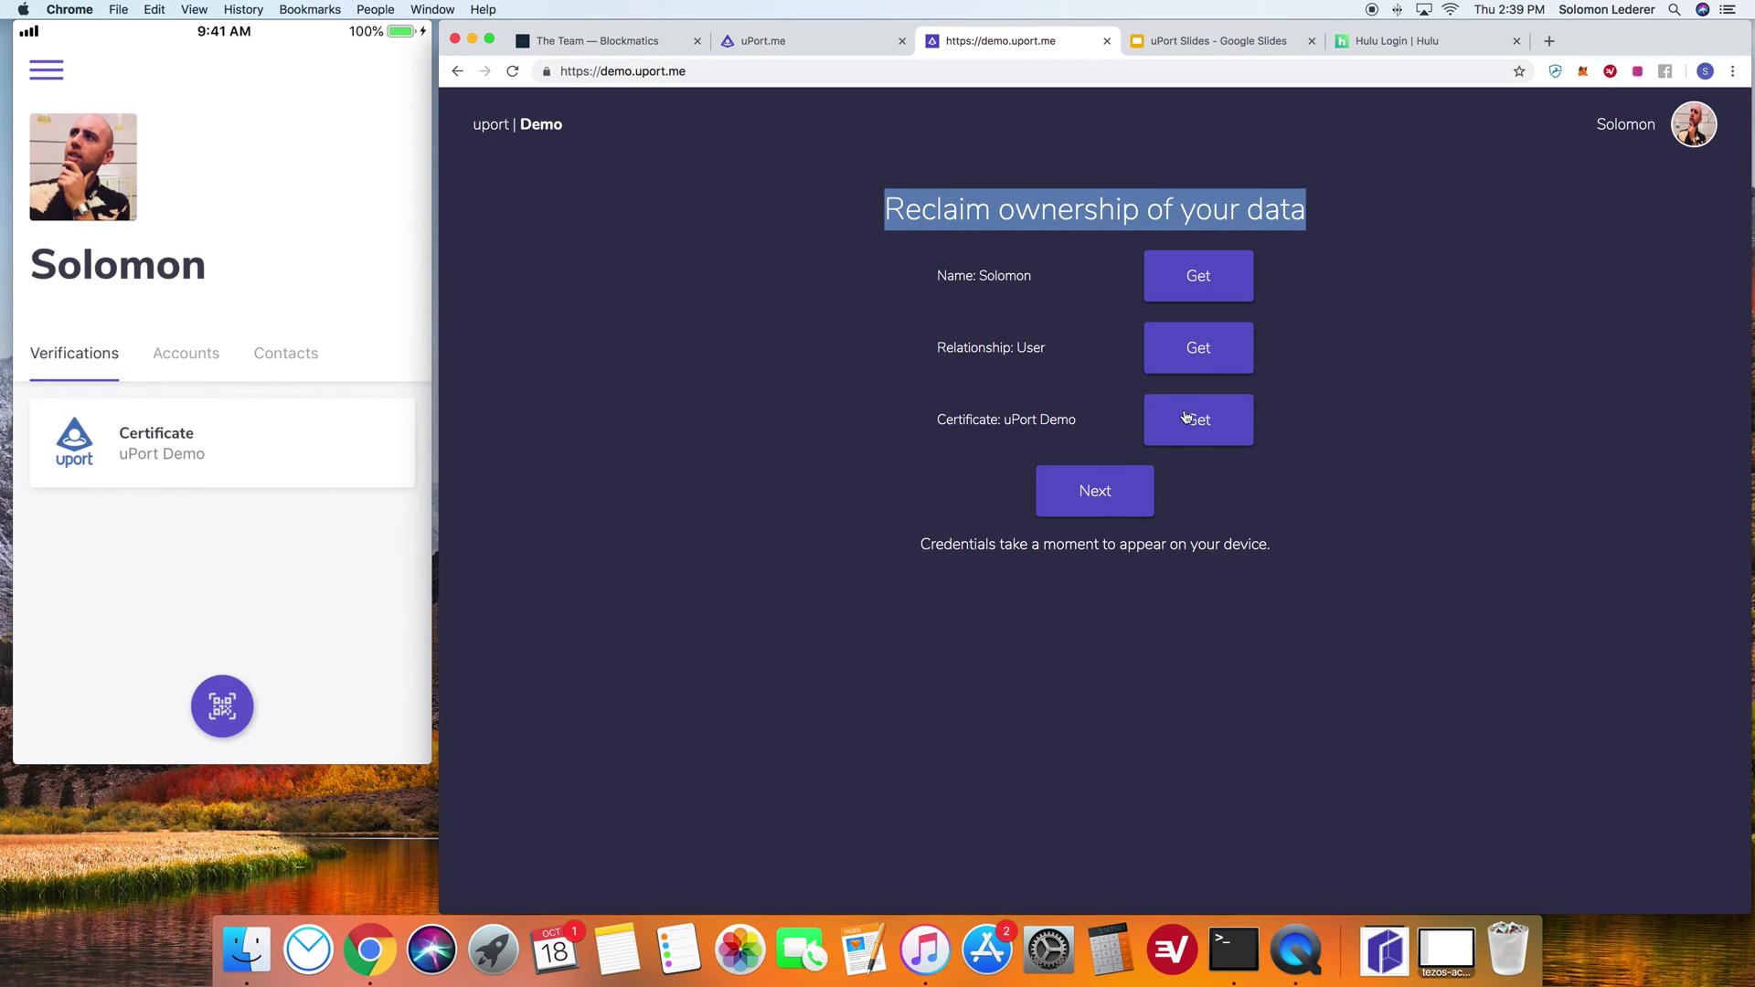
pyautogui.moveTo(1076, 420); pyautogui.dragTo(927, 420)
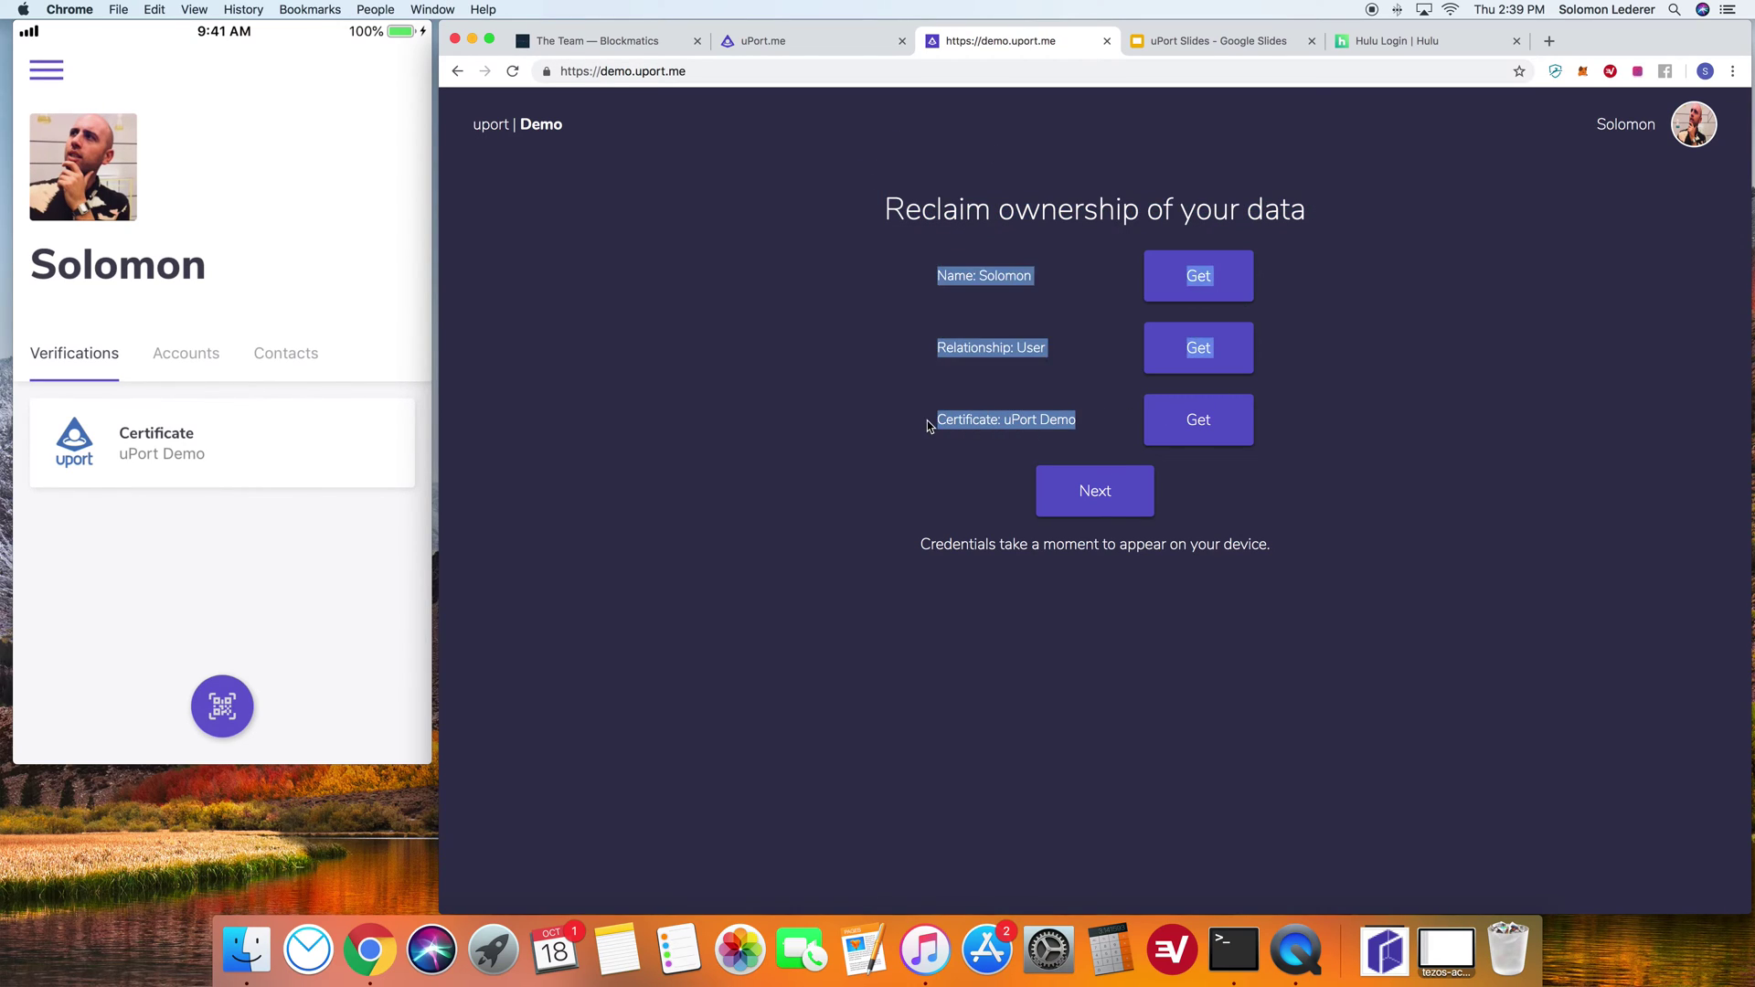
pyautogui.click(1200, 423)
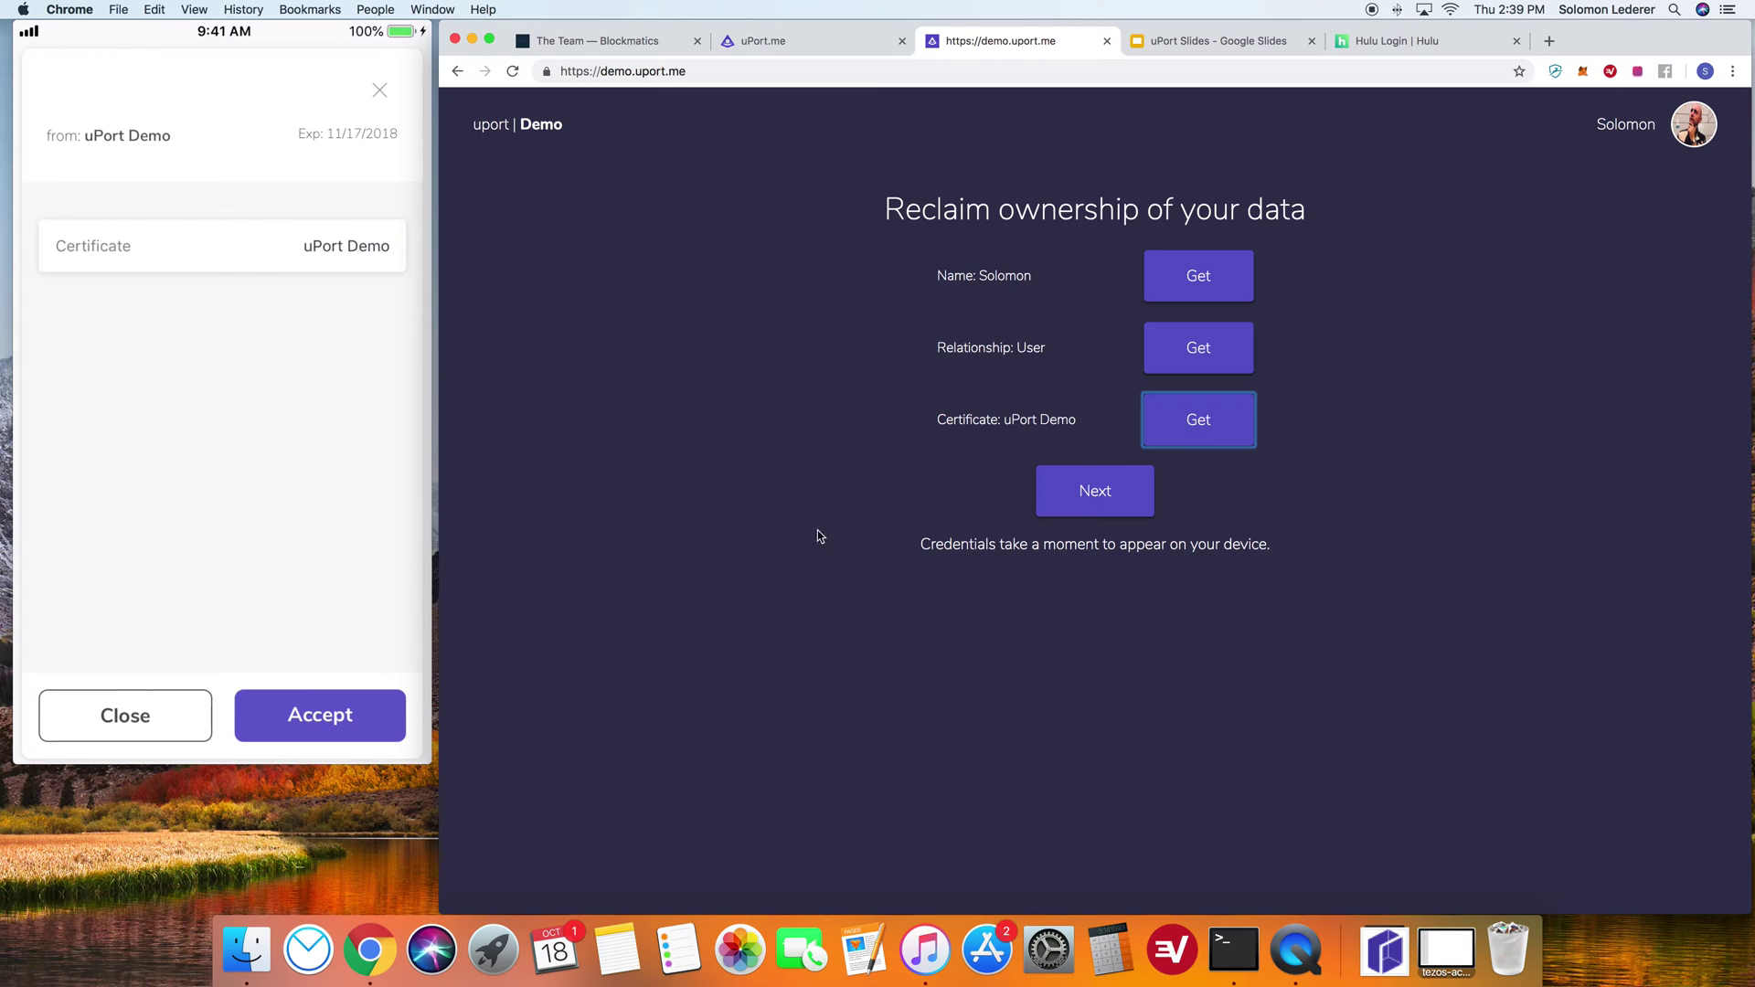
# - Move the QuickTime phone mirror window to the middle of the screen
pyautogui.moveTo(316, 501)
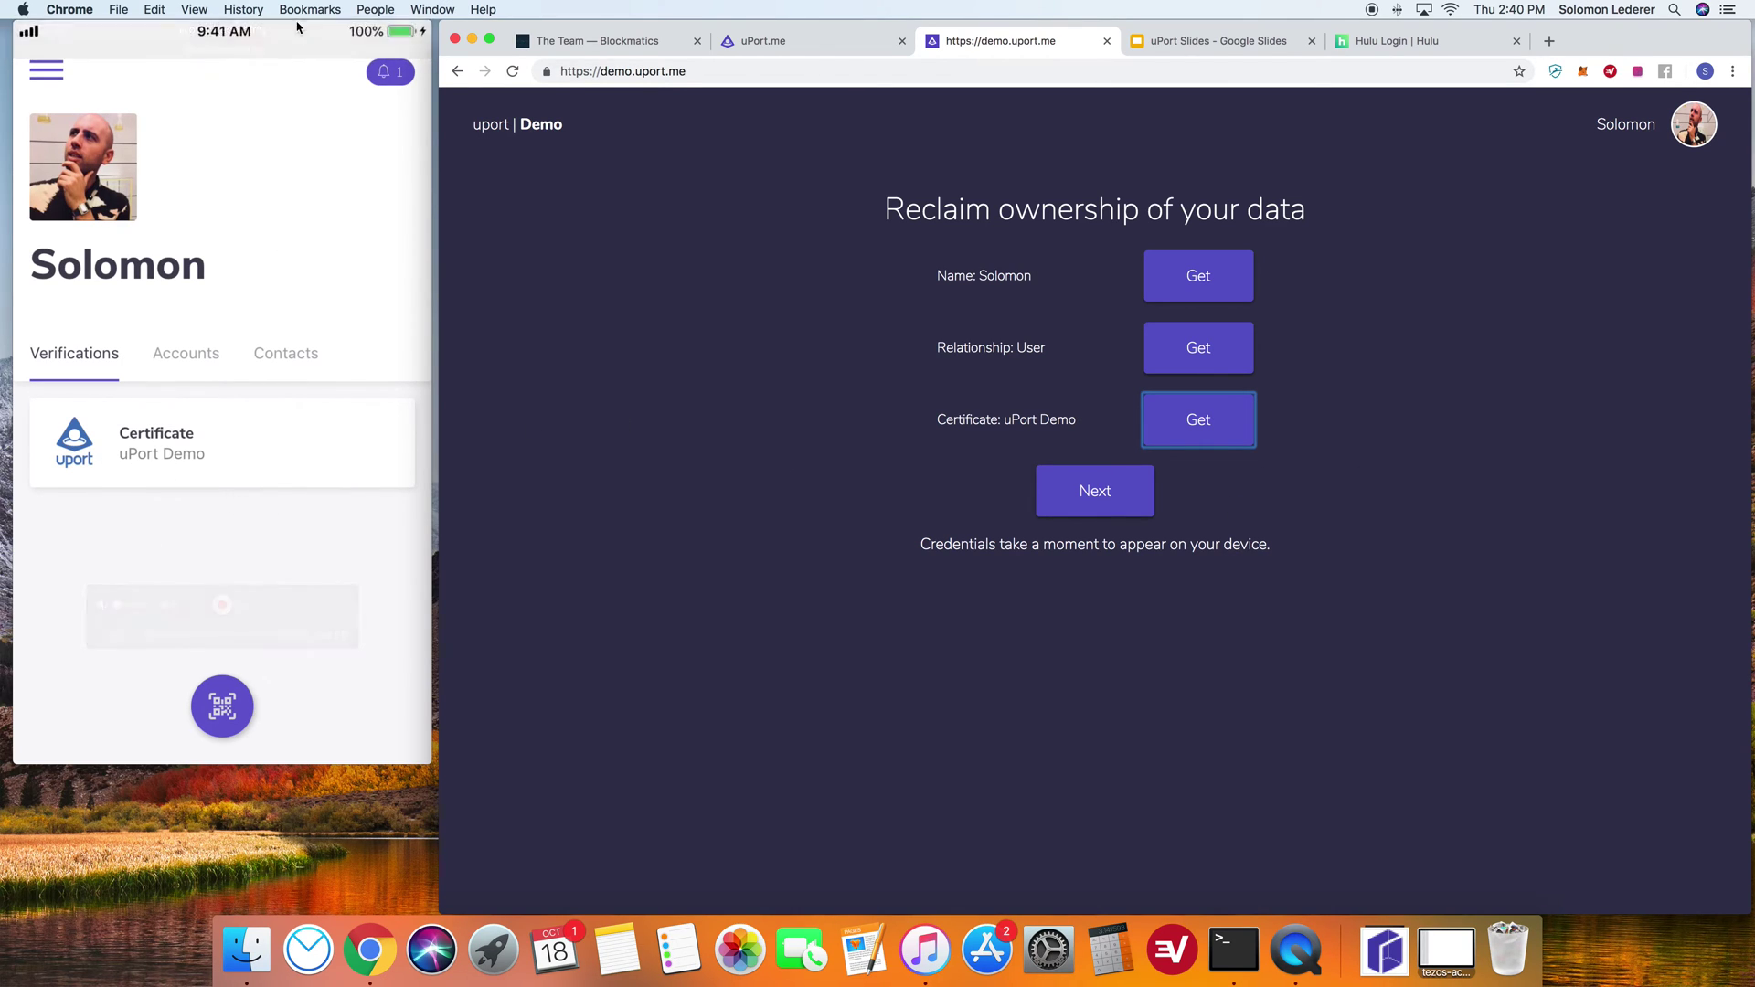
pyautogui.moveTo(298, 33); pyautogui.dragTo(926, 73)
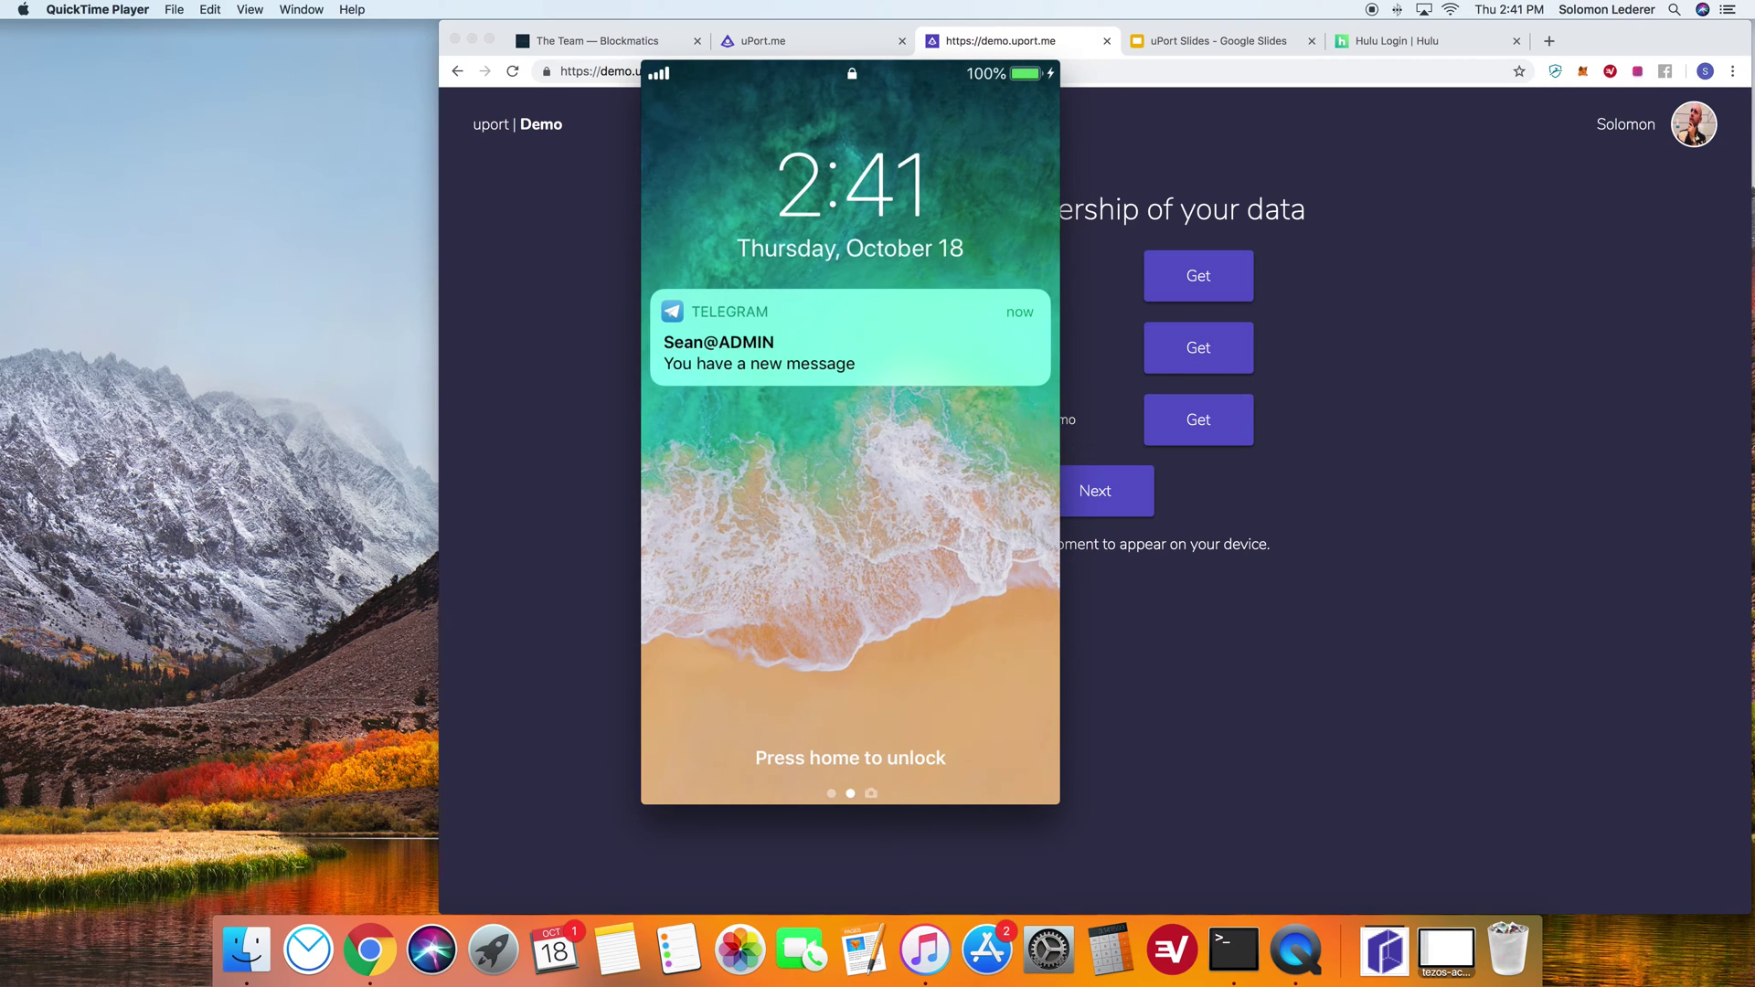
# - Unlock the phone and show the uPort Accounts list with the Ethereum (Rinkeby) account
pyautogui.moveTo(843, 494)
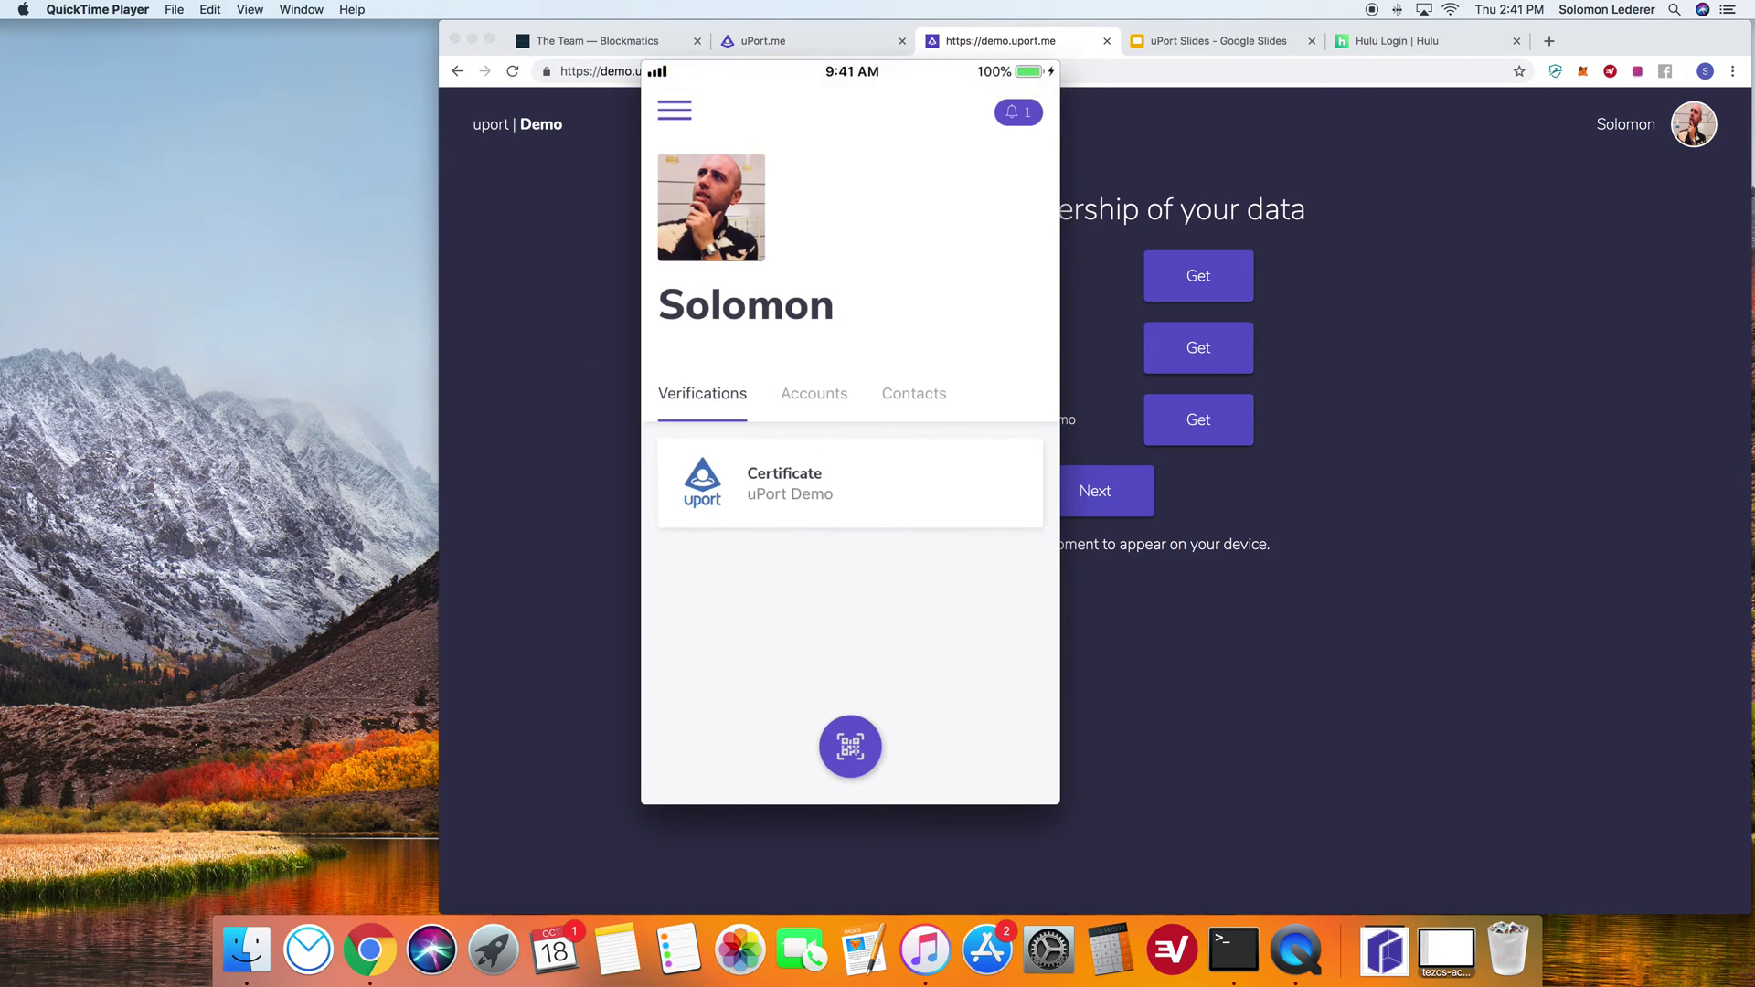
pyautogui.moveTo(811, 395)
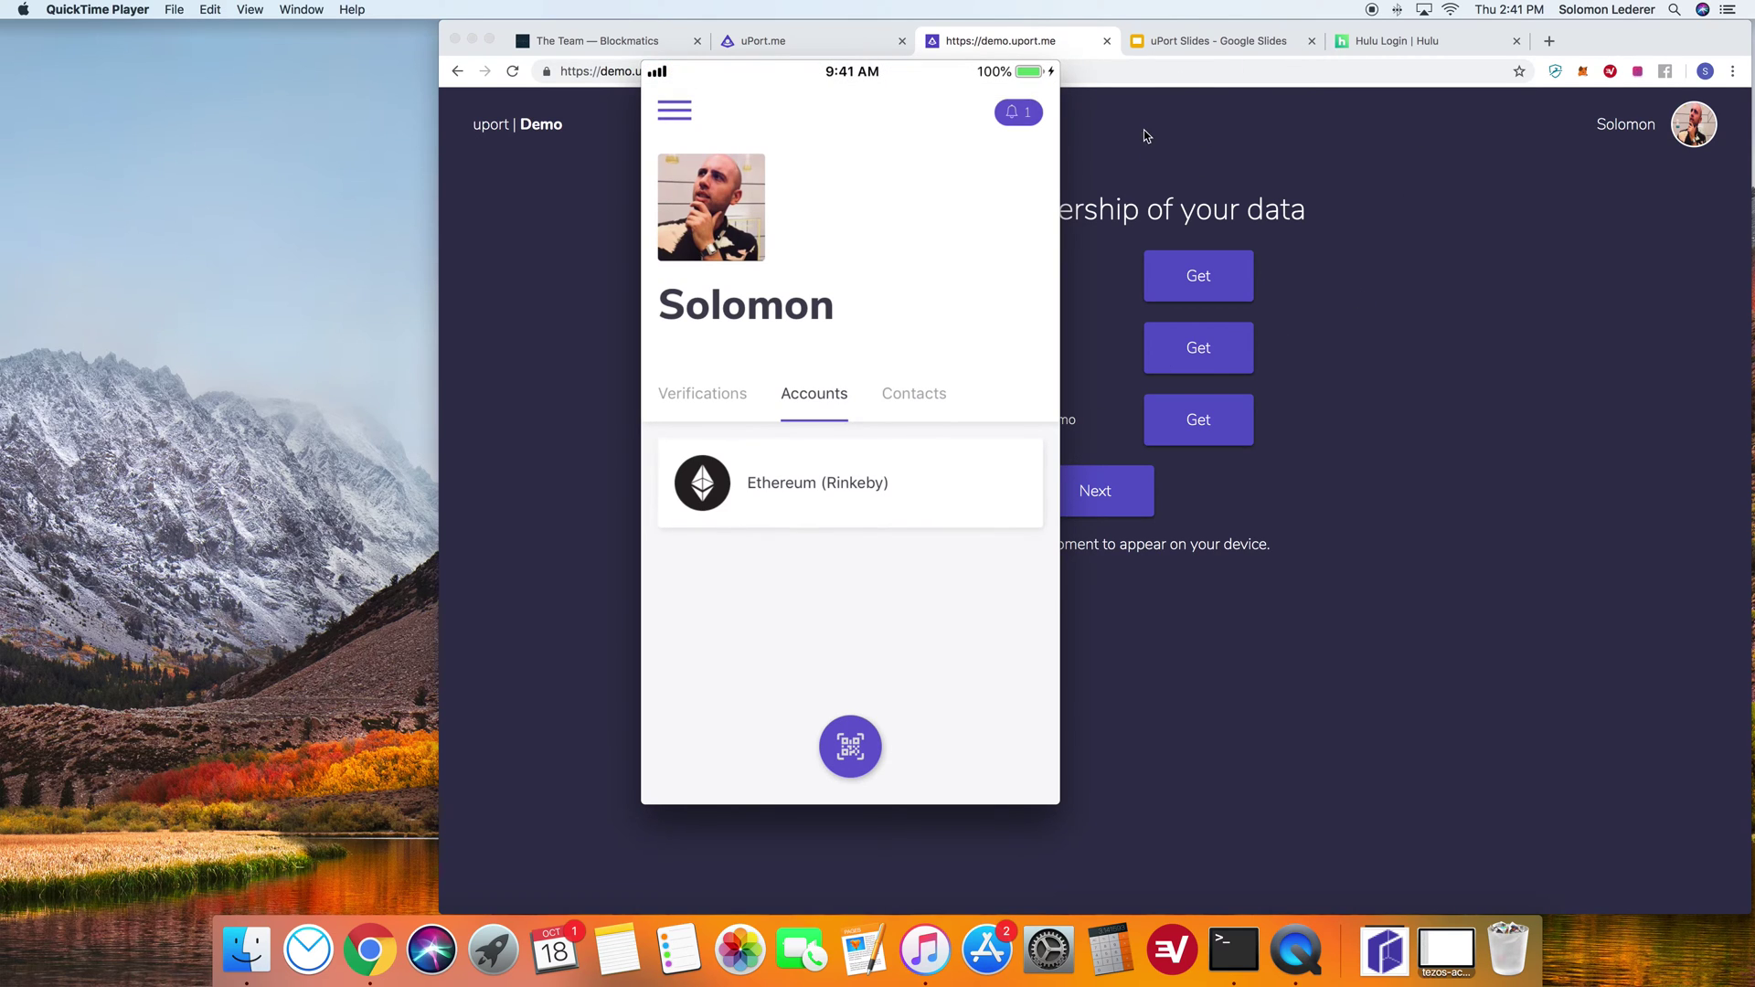
# - Switch to the uPort Slides Google Slides tab to present the deck
pyautogui.click(1183, 42)
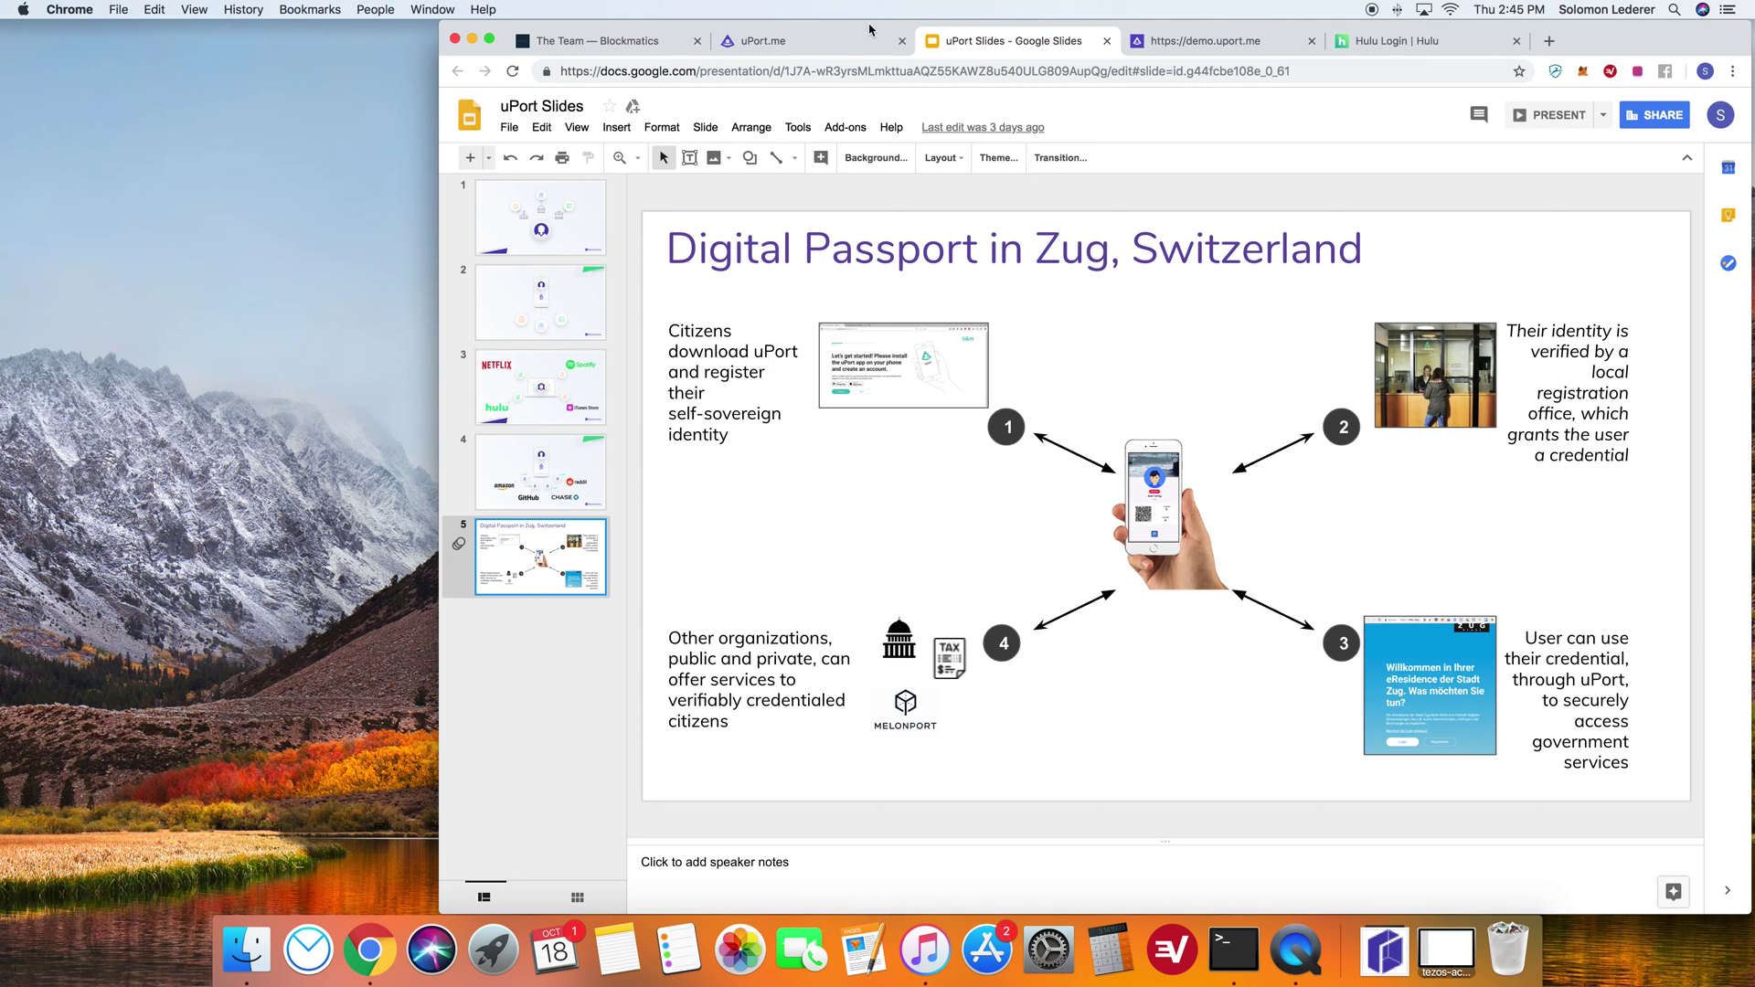
# - Shift the Chrome window aside to reveal the phone mirror behind it
pyautogui.moveTo(869, 30); pyautogui.dragTo(1147, 22)
# - Move the phone mirror window left, beside the Zug digital passport slide
pyautogui.click(676, 576)
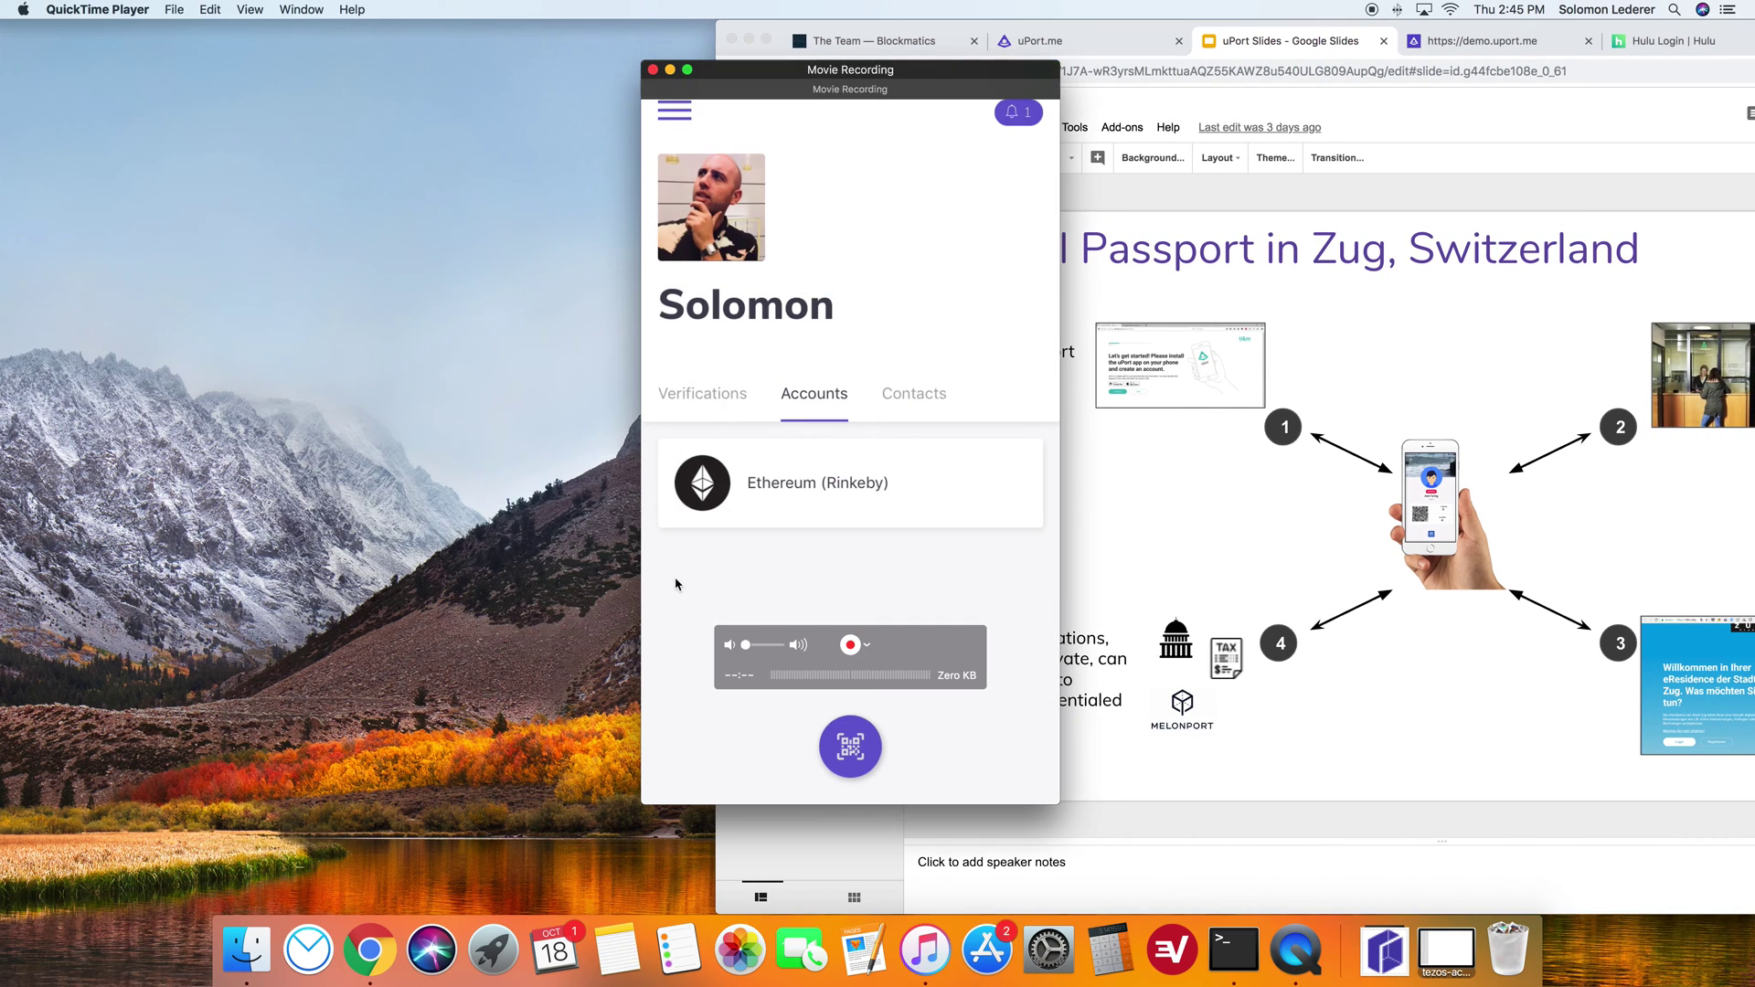
pyautogui.moveTo(782, 73); pyautogui.dragTo(408, 46)
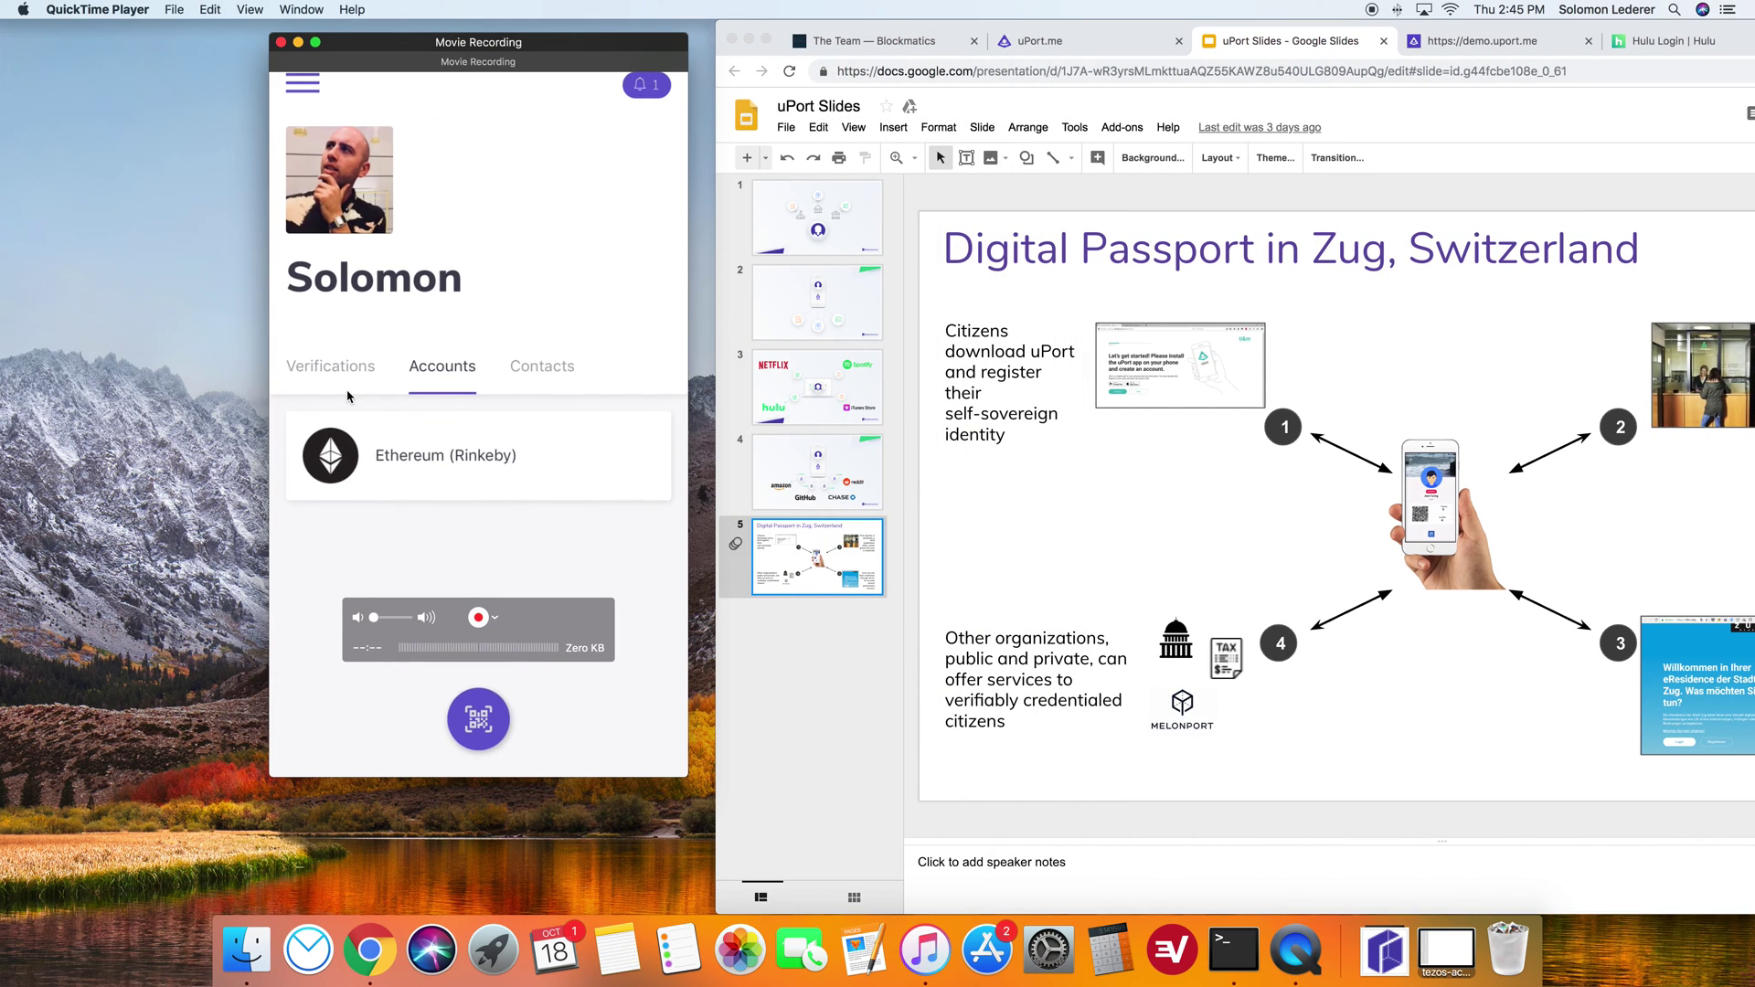